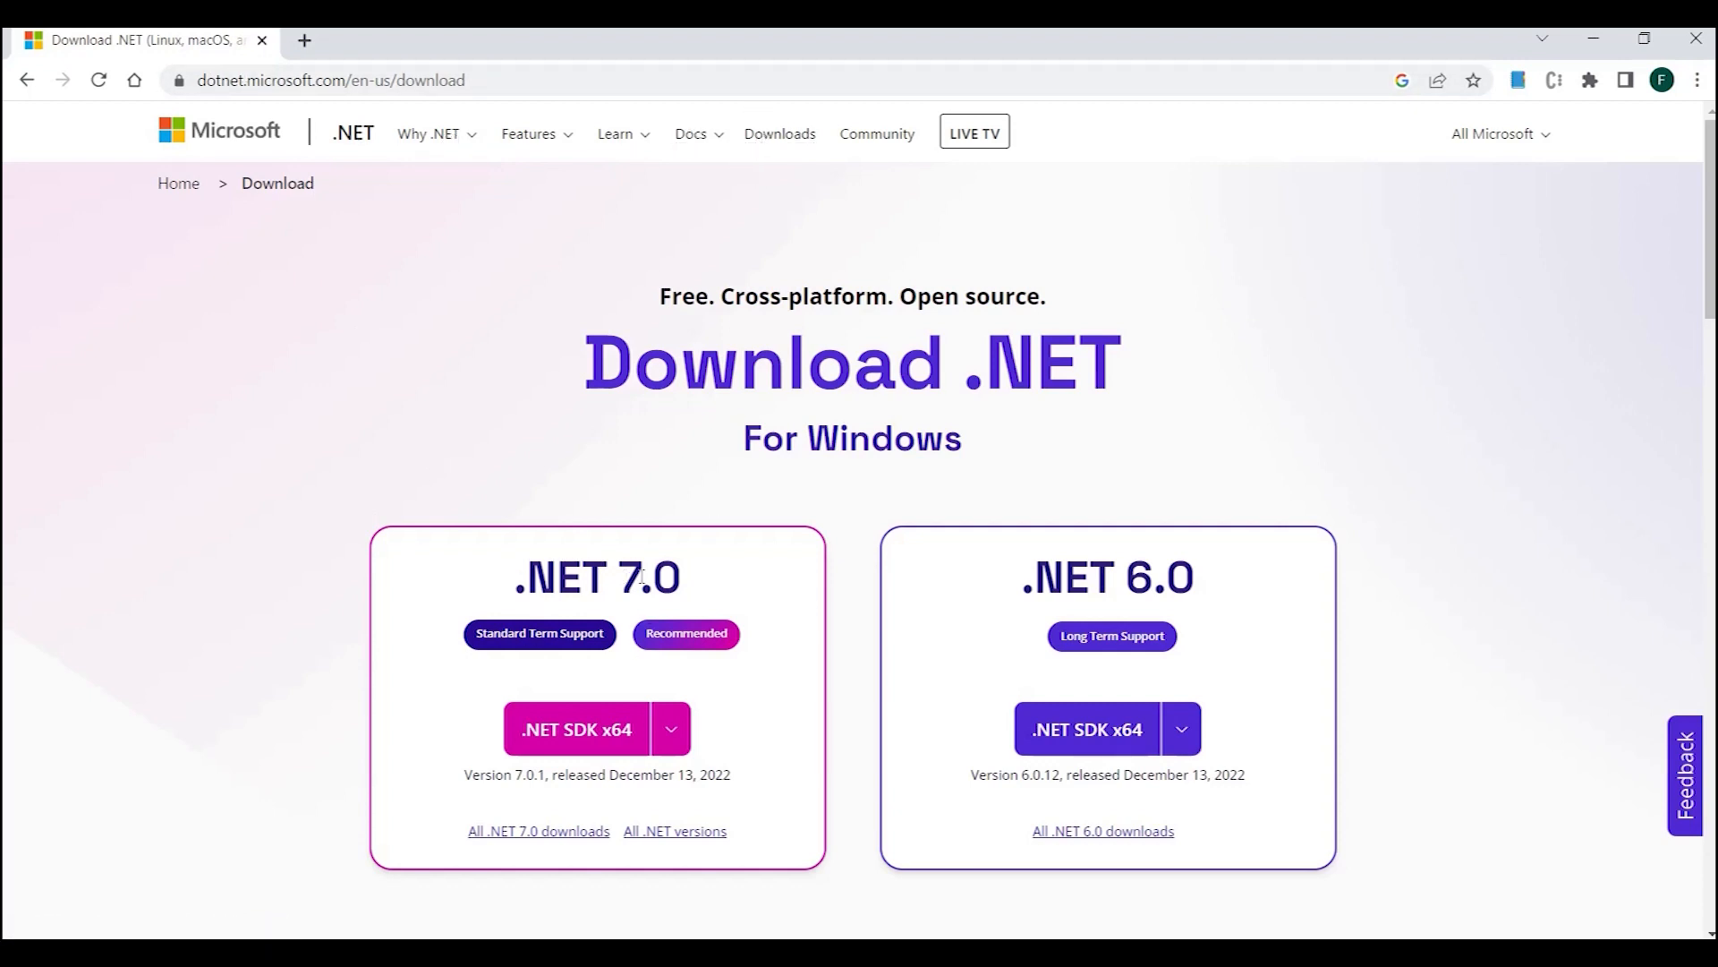
- Download the .NET 7.0 SDK x64 installer, keeping the flagged file, and install the SDK
{"action": "left_click", "coordinate": [570, 729]}
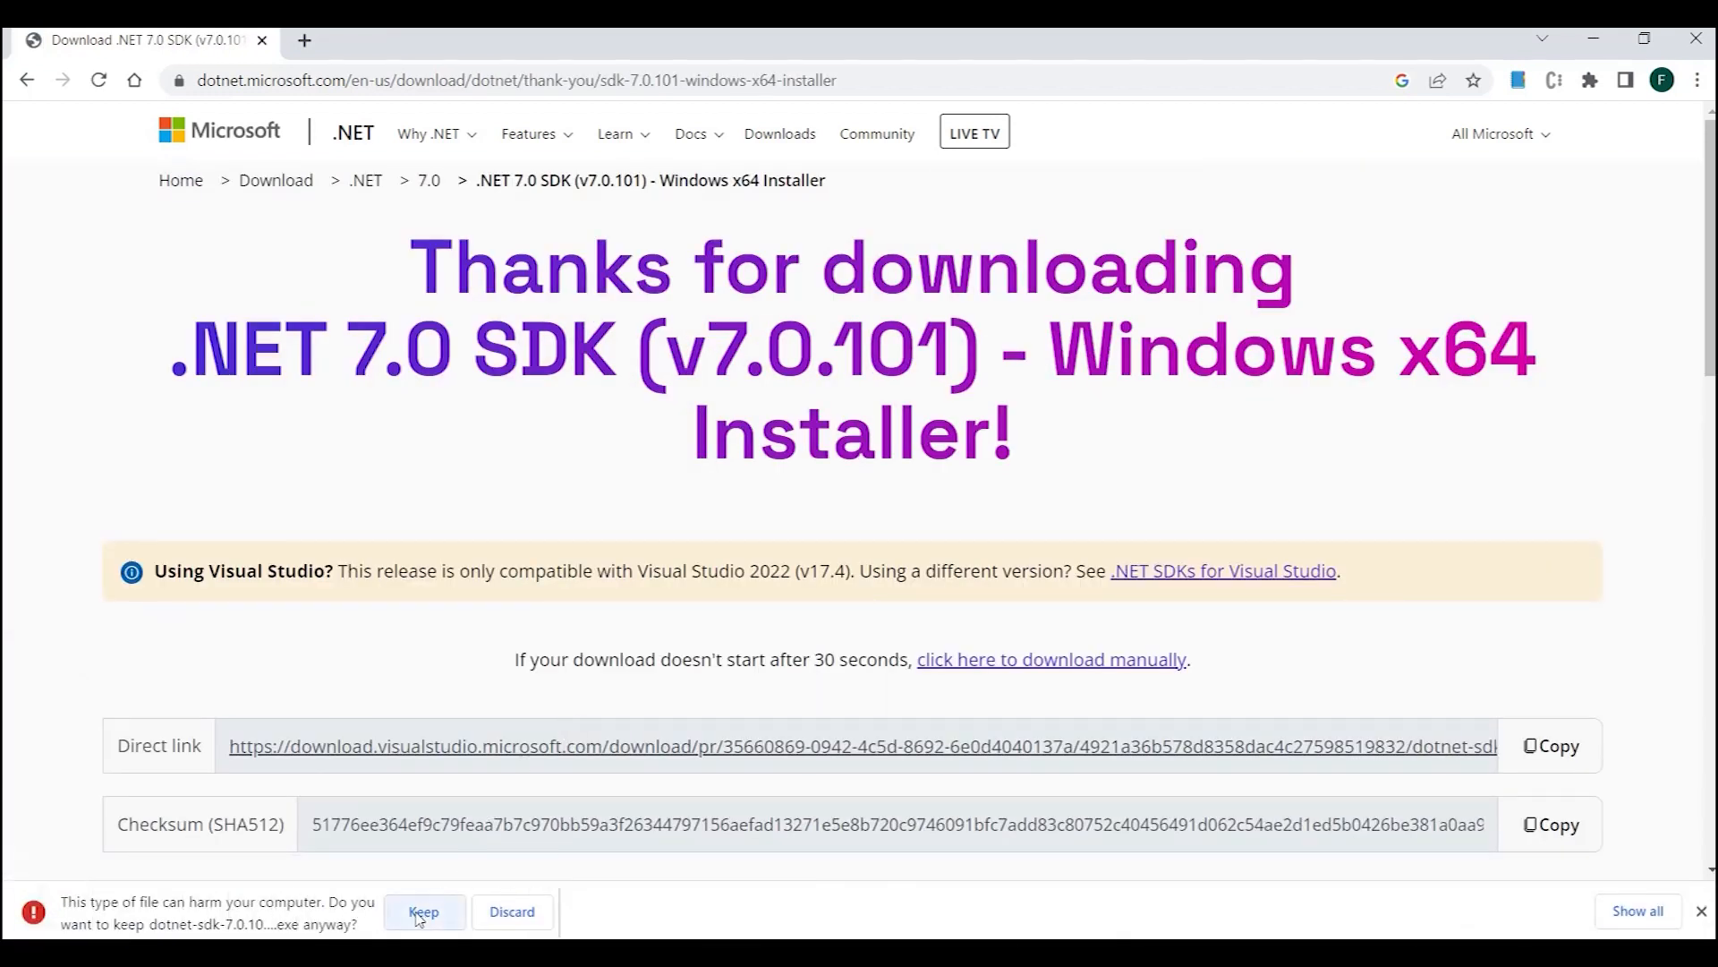
{"action": "left_click", "coordinate": [423, 913]}
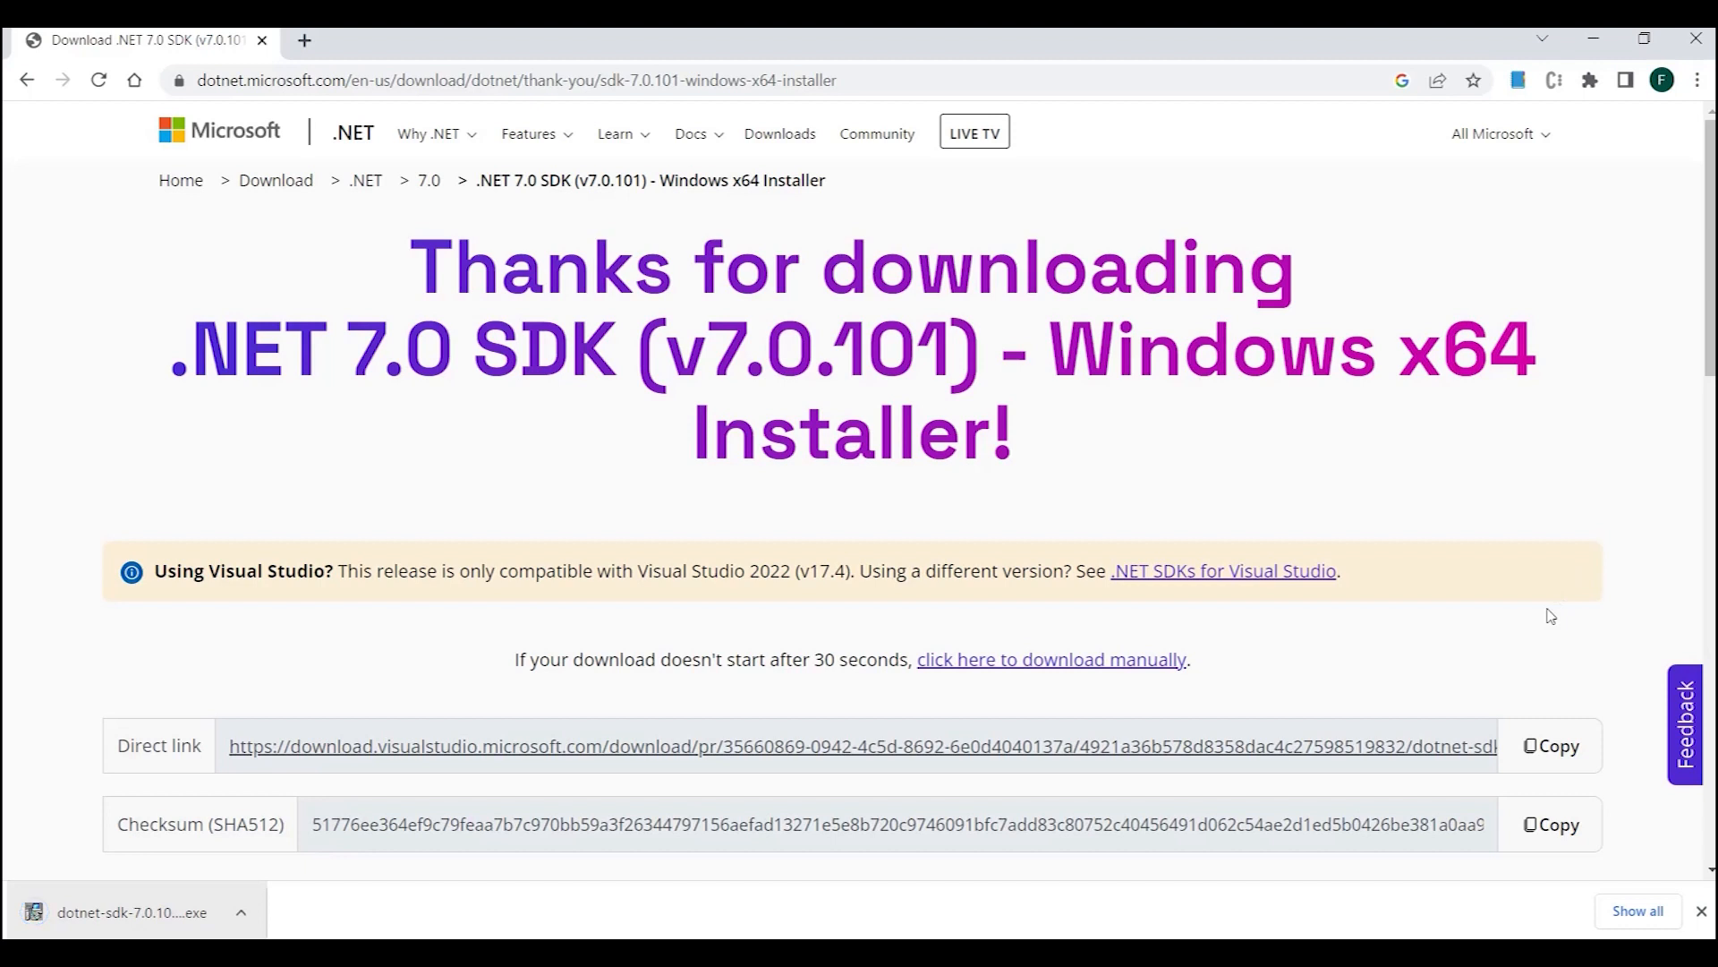
{"action": "left_click", "coordinate": [128, 915]}
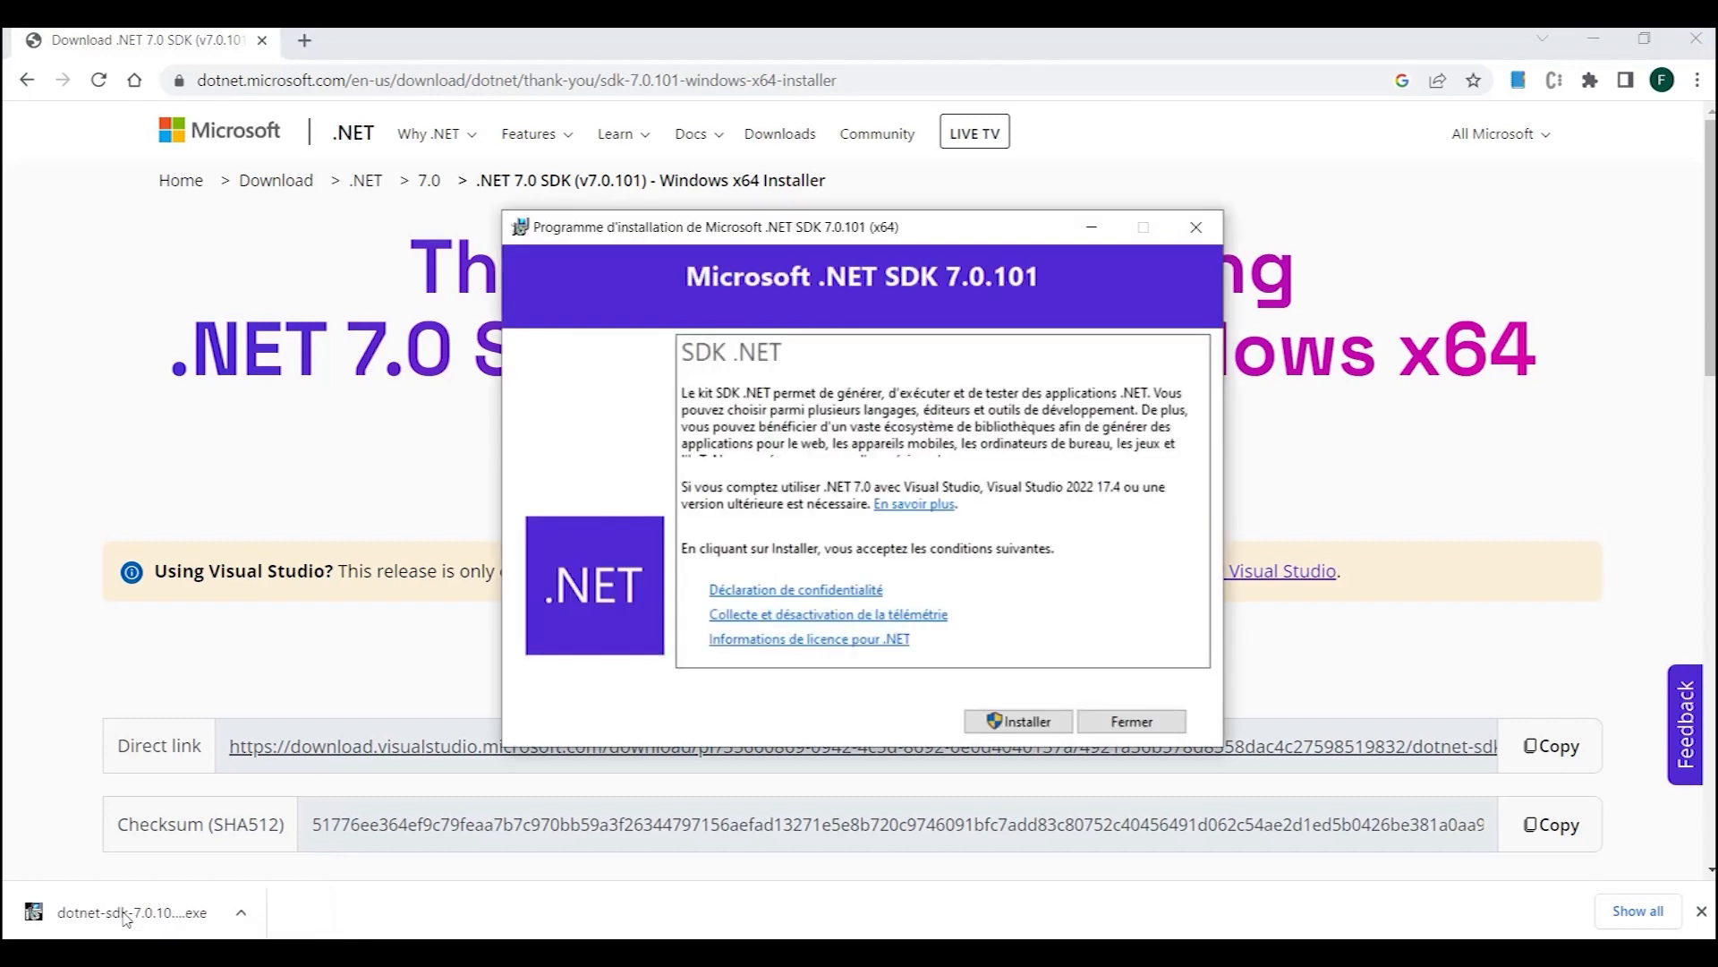
{"action": "left_click", "coordinate": [1010, 721]}
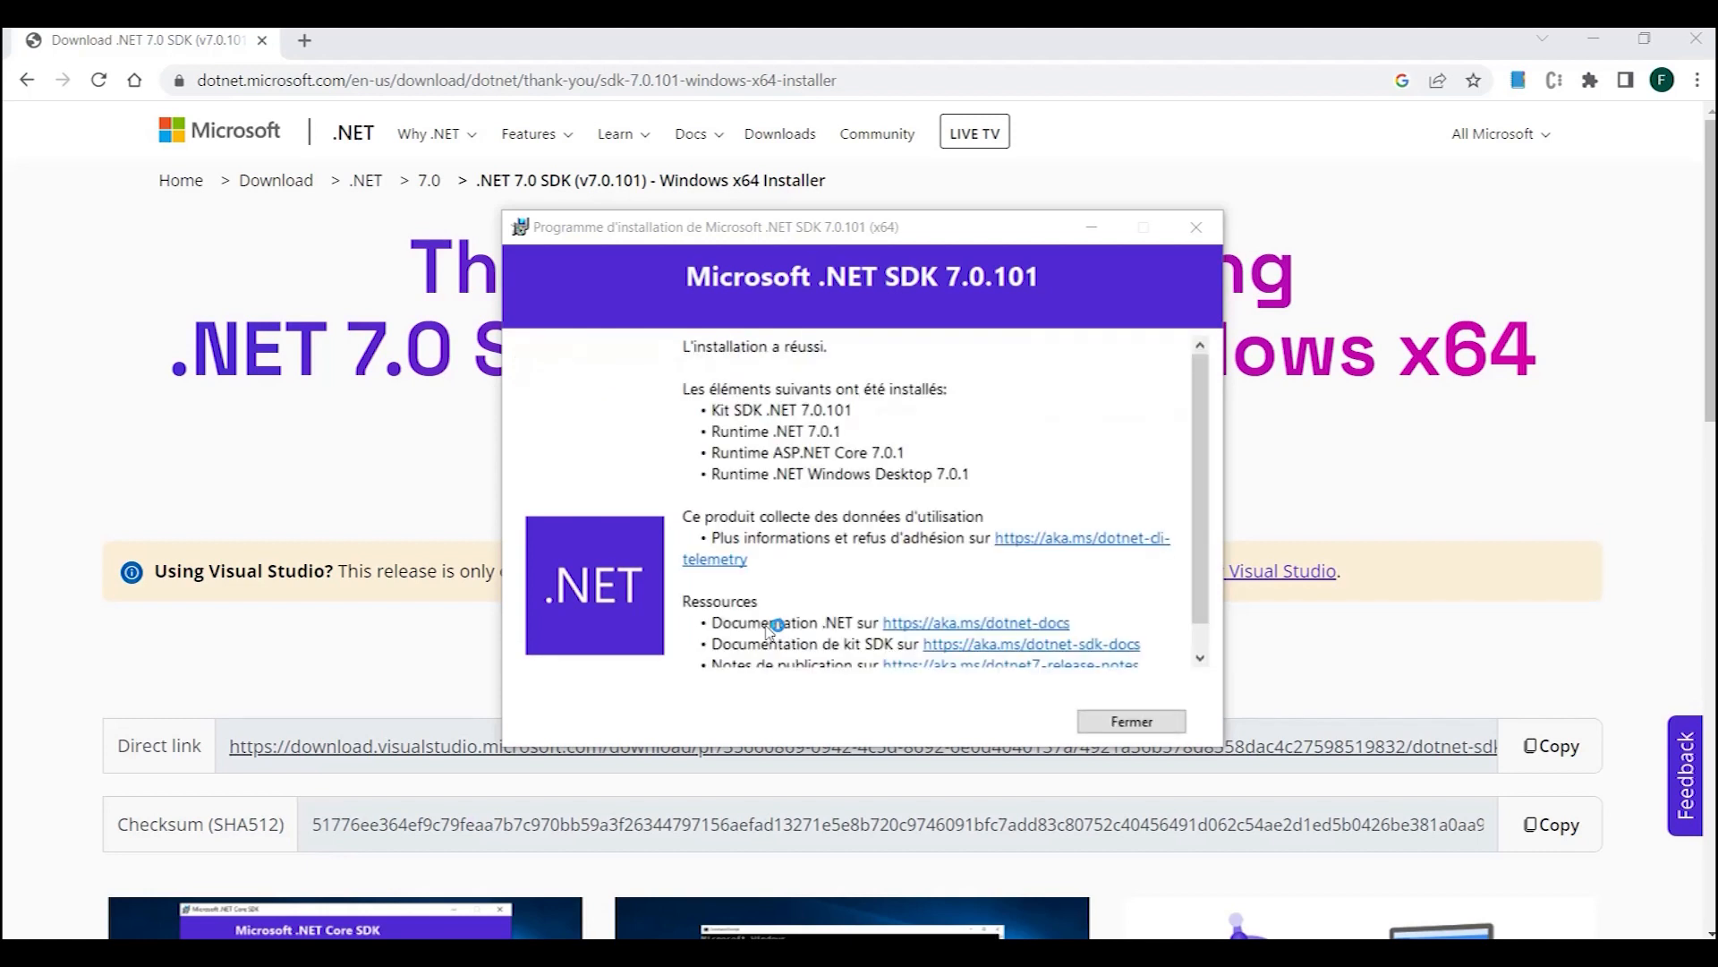
{"action": "left_click", "coordinate": [1125, 722]}
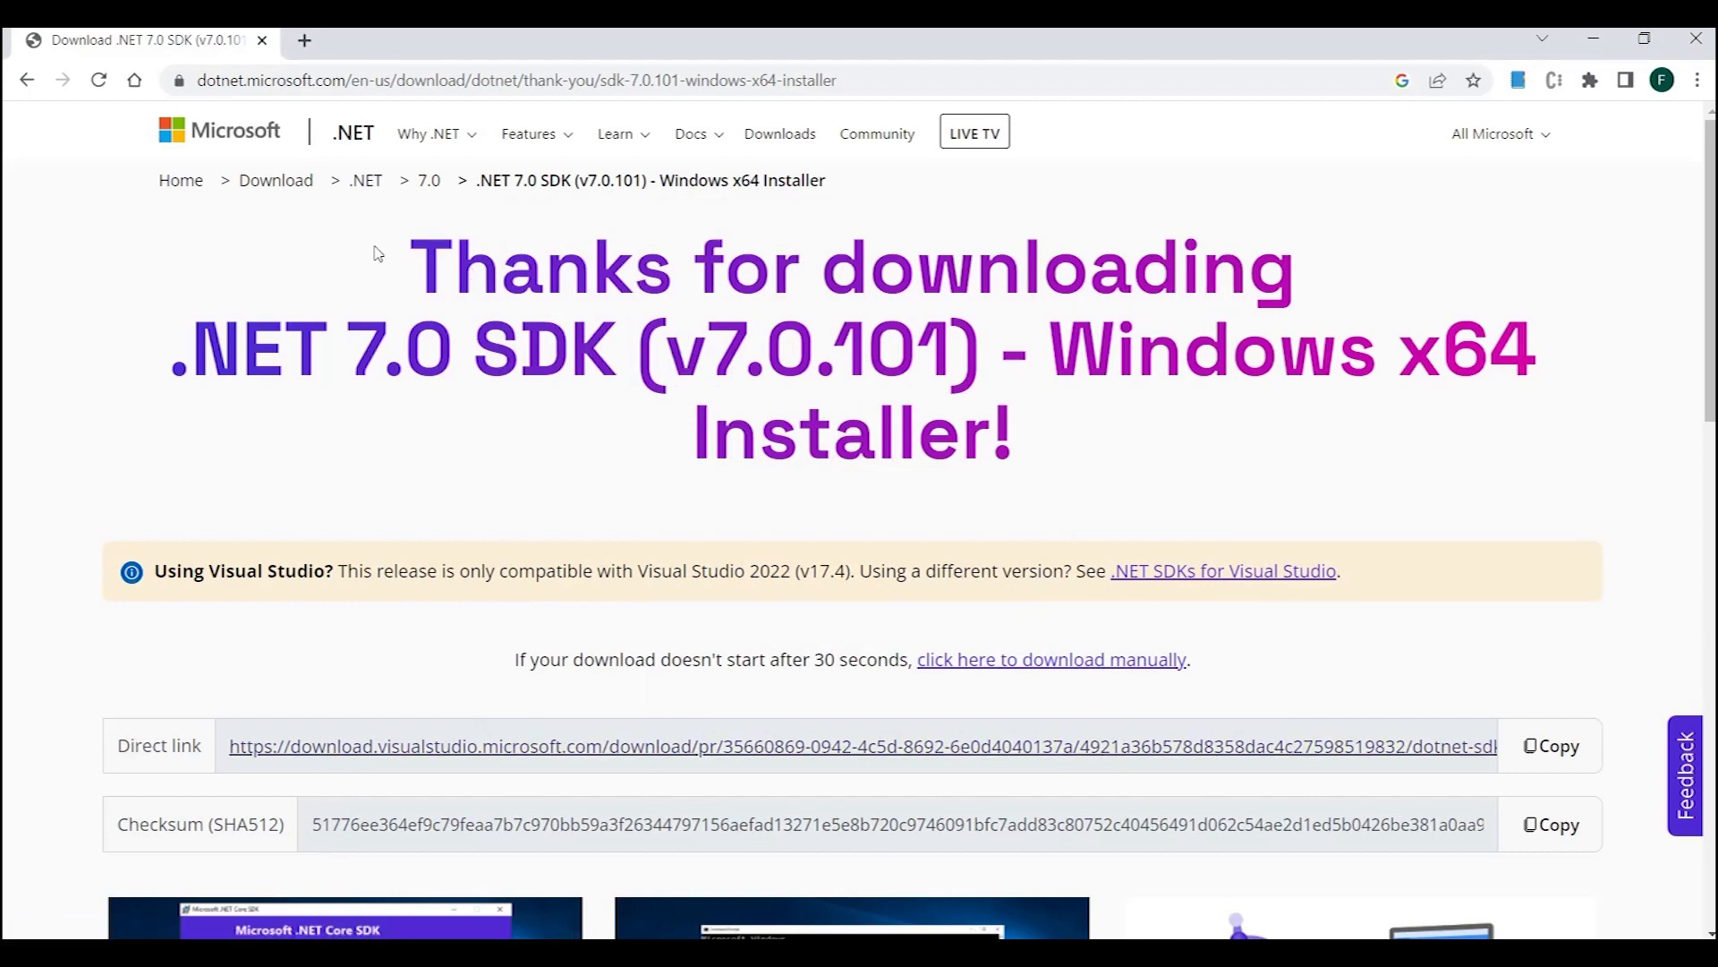
- Search Google for "vs code download" in a new browser tab and open the official Visual Studio Code download page
{"action": "left_click", "coordinate": [304, 43]}
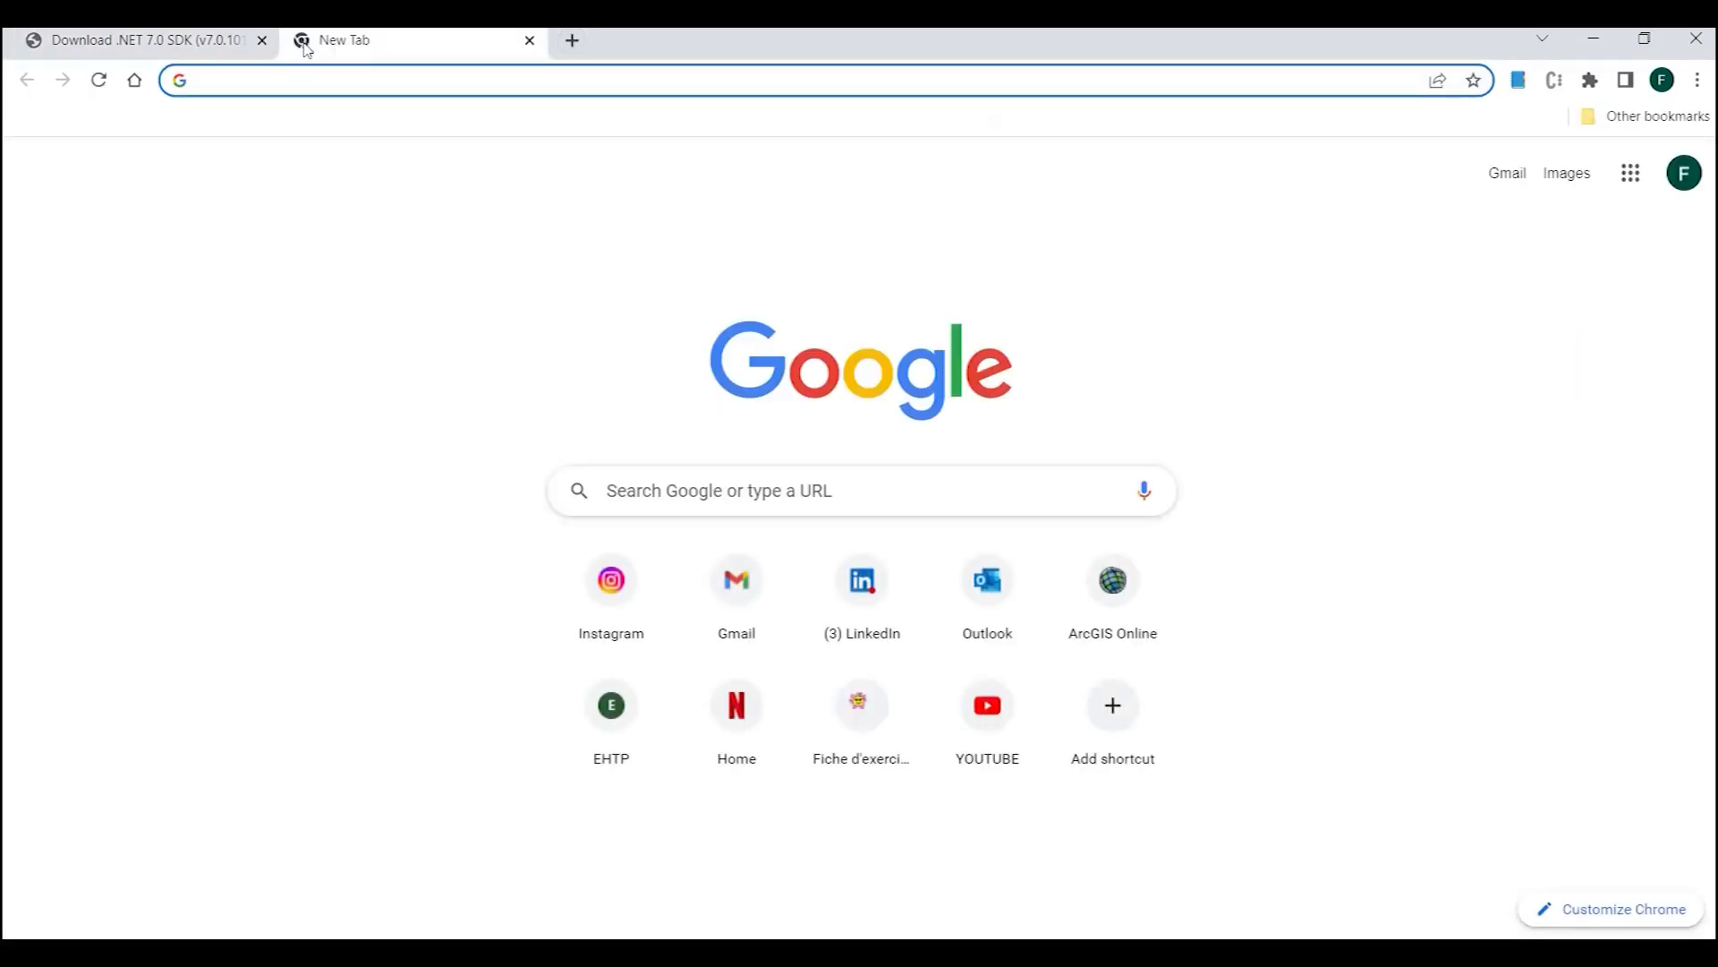
{"action": "type", "text": "VS "}
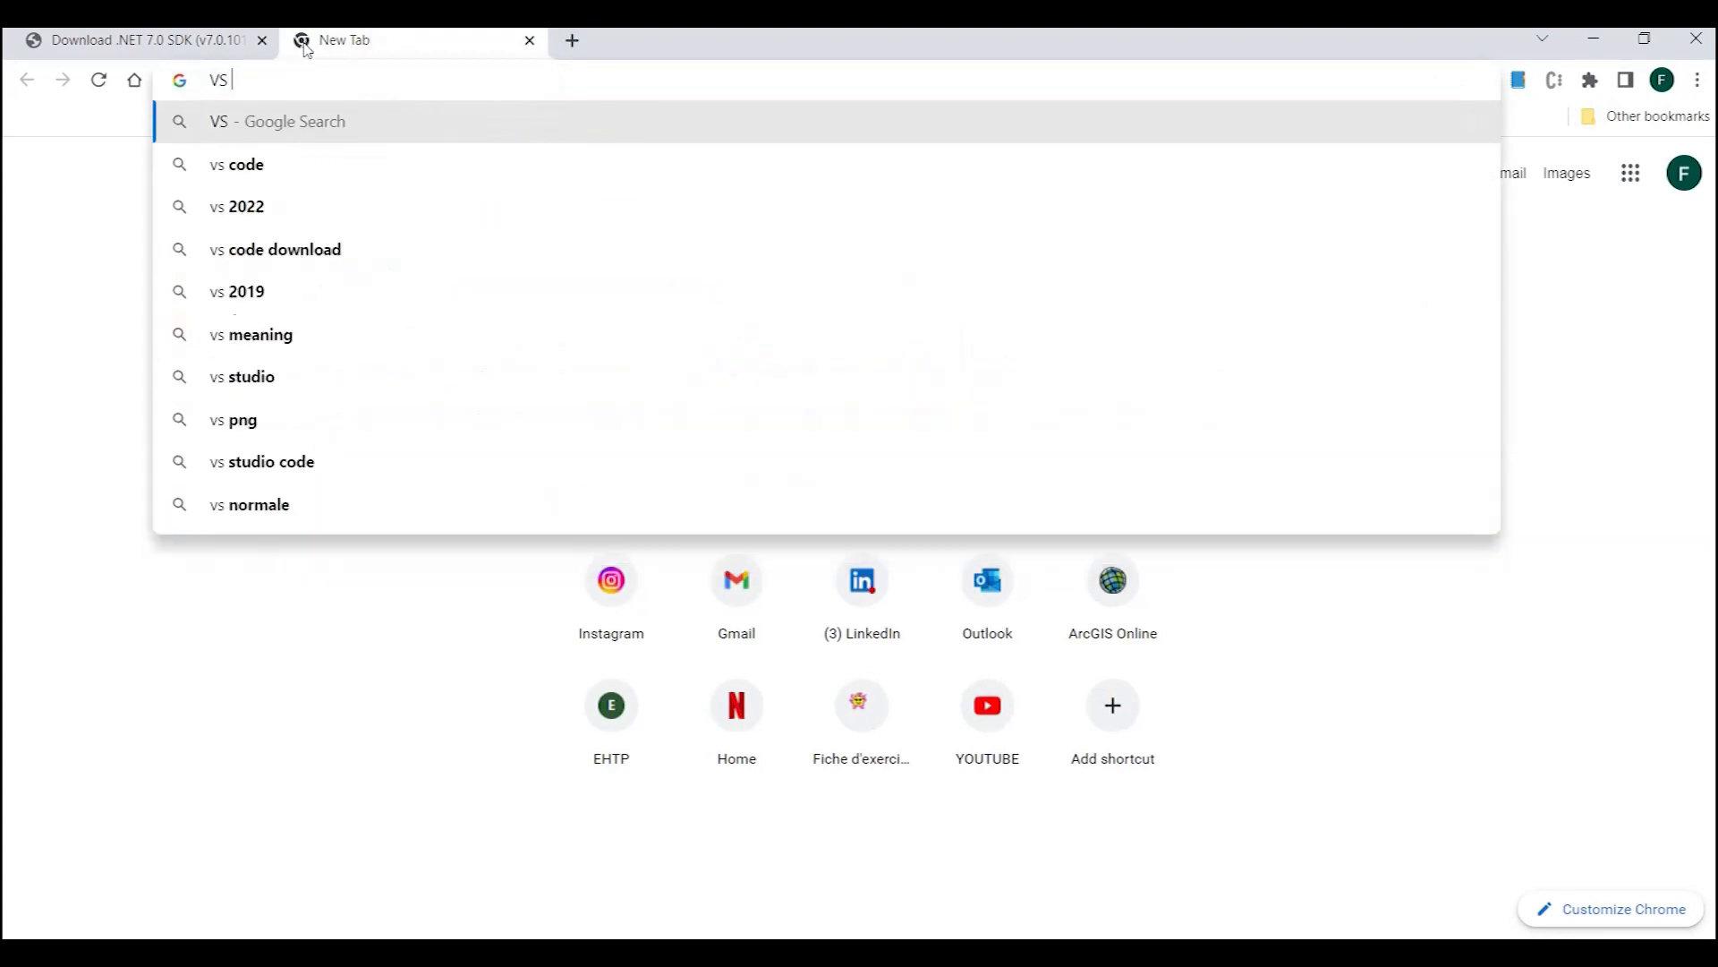
{"action": "type", "text": "CODE D"}
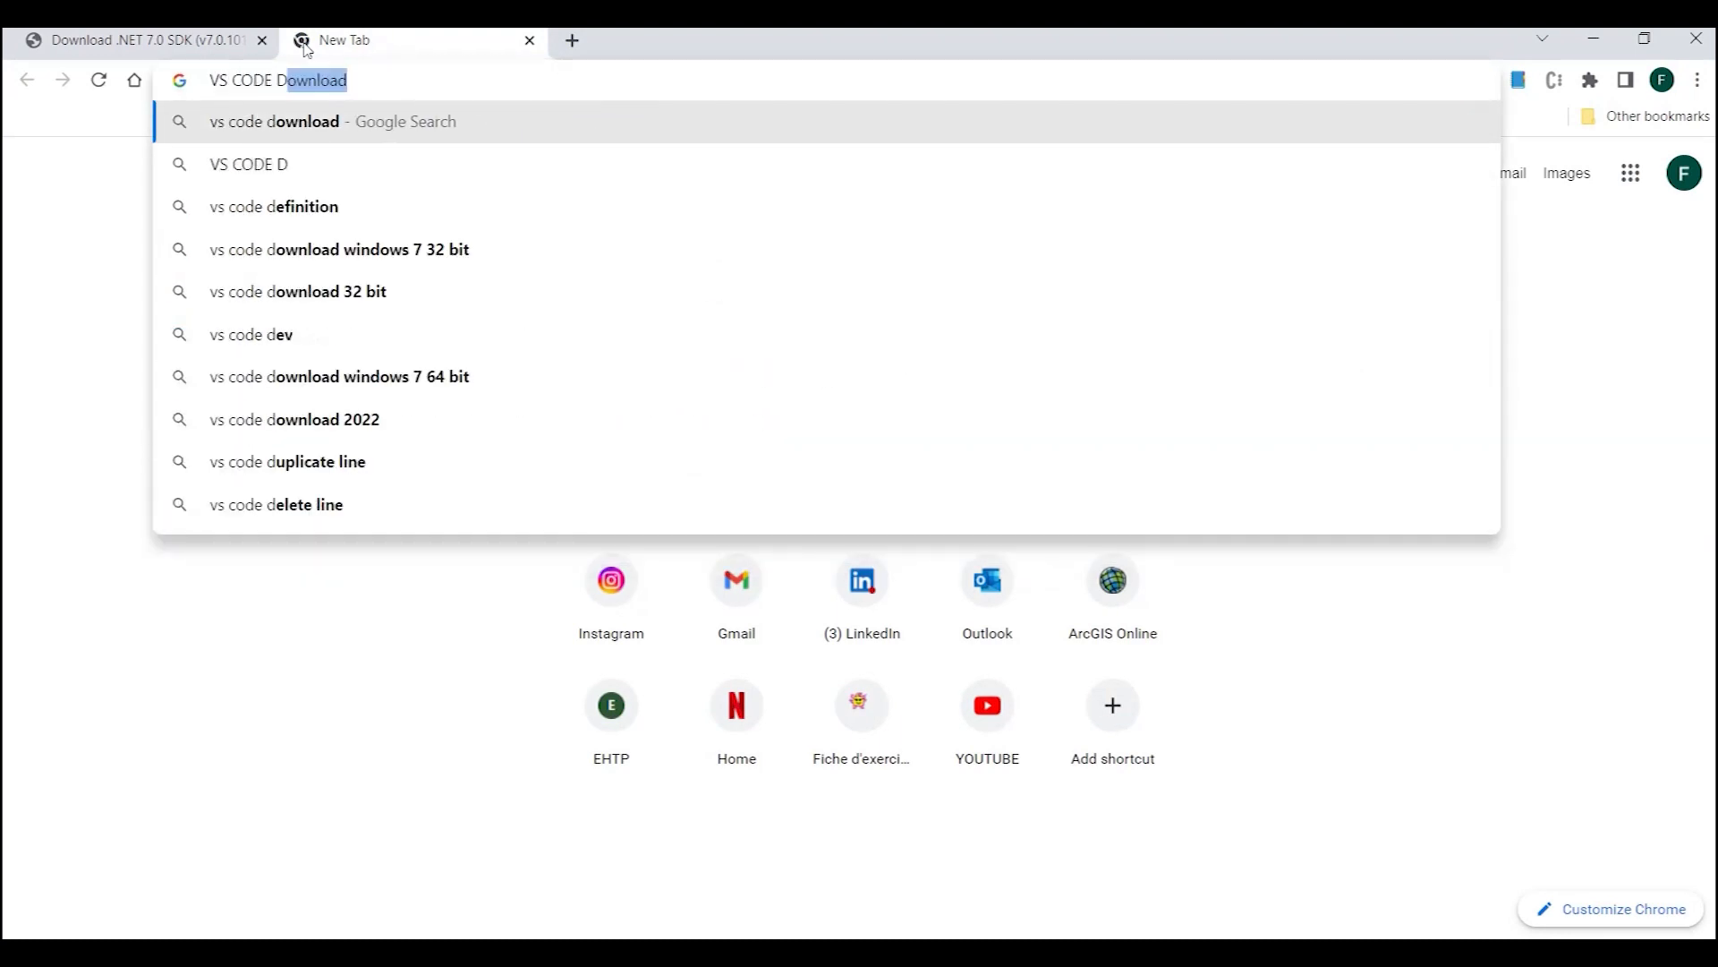
{"action": "left_click", "coordinate": [306, 130]}
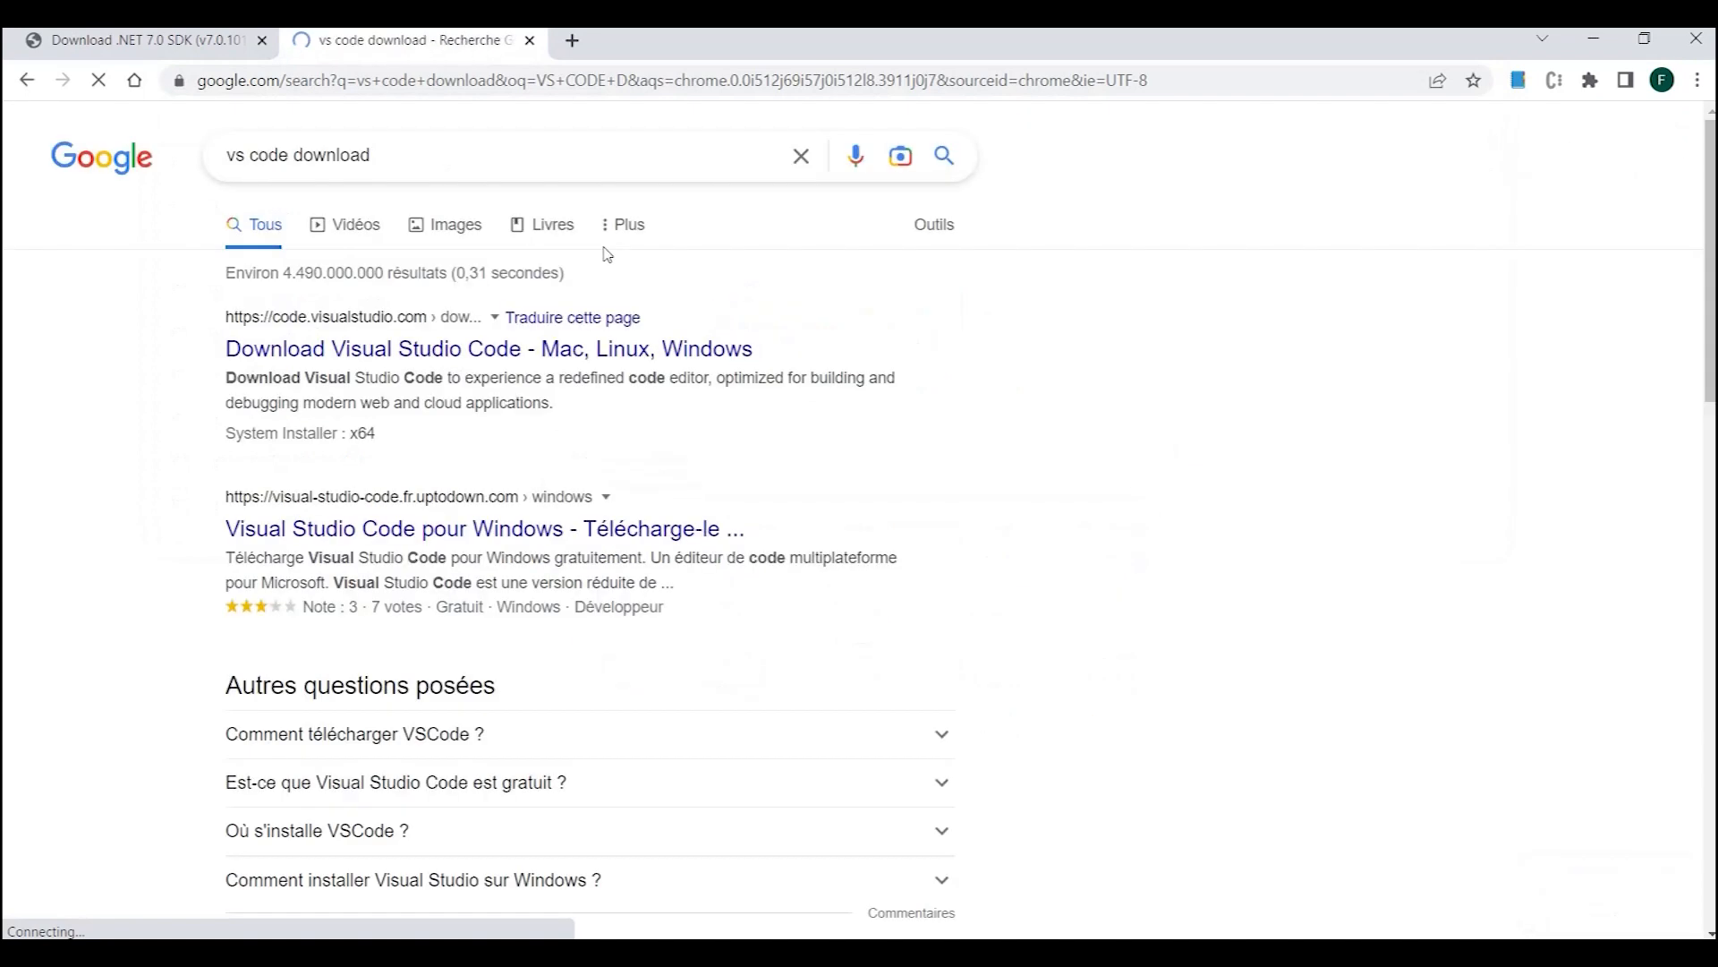
{"action": "left_click", "coordinate": [505, 358]}
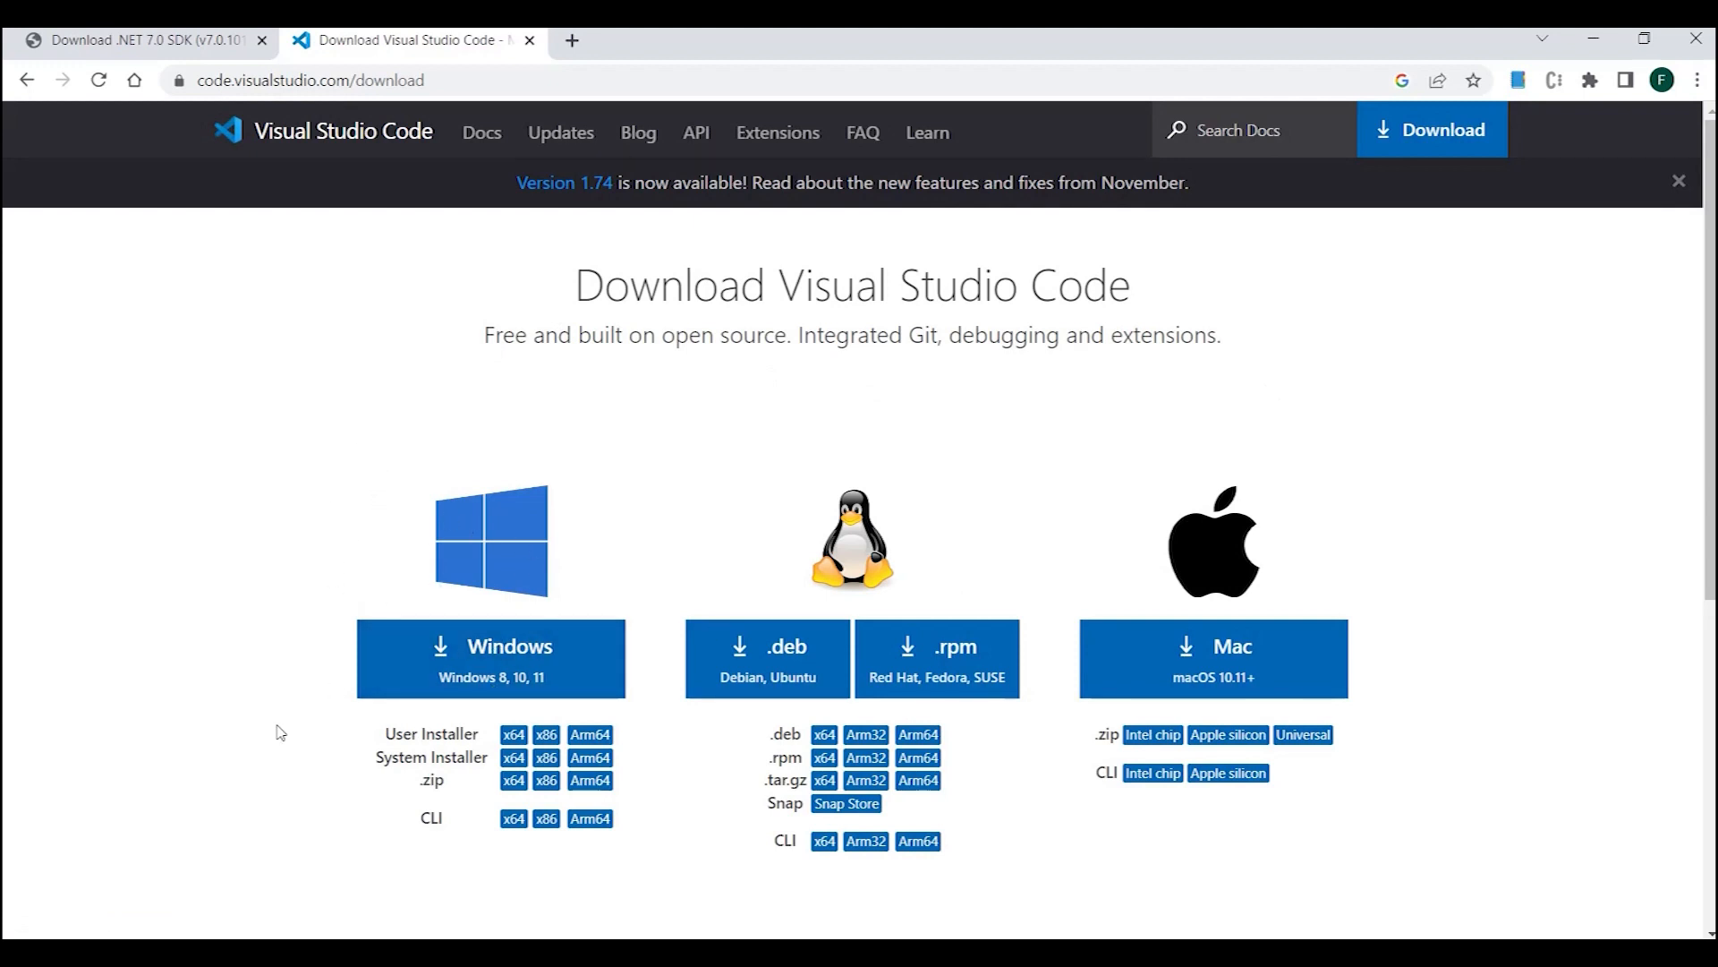
- Download the Visual Studio Code installer for Windows, keep the flagged file and launch it
{"action": "left_click", "coordinate": [408, 666]}
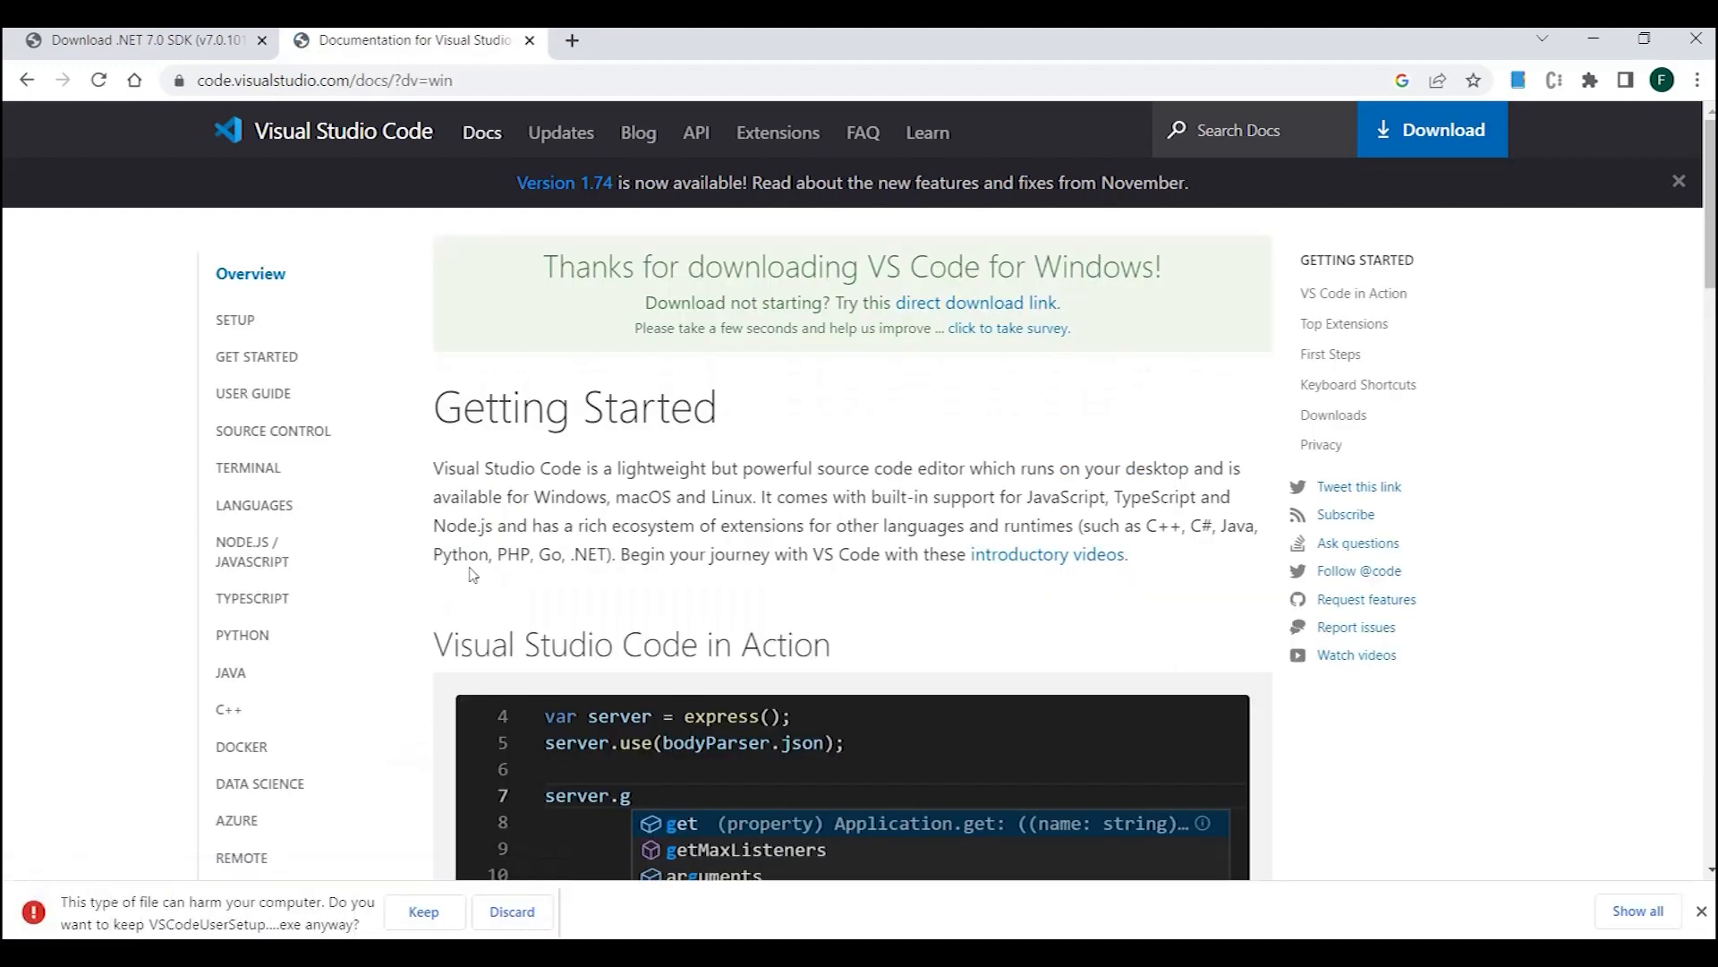
{"action": "left_click", "coordinate": [435, 927]}
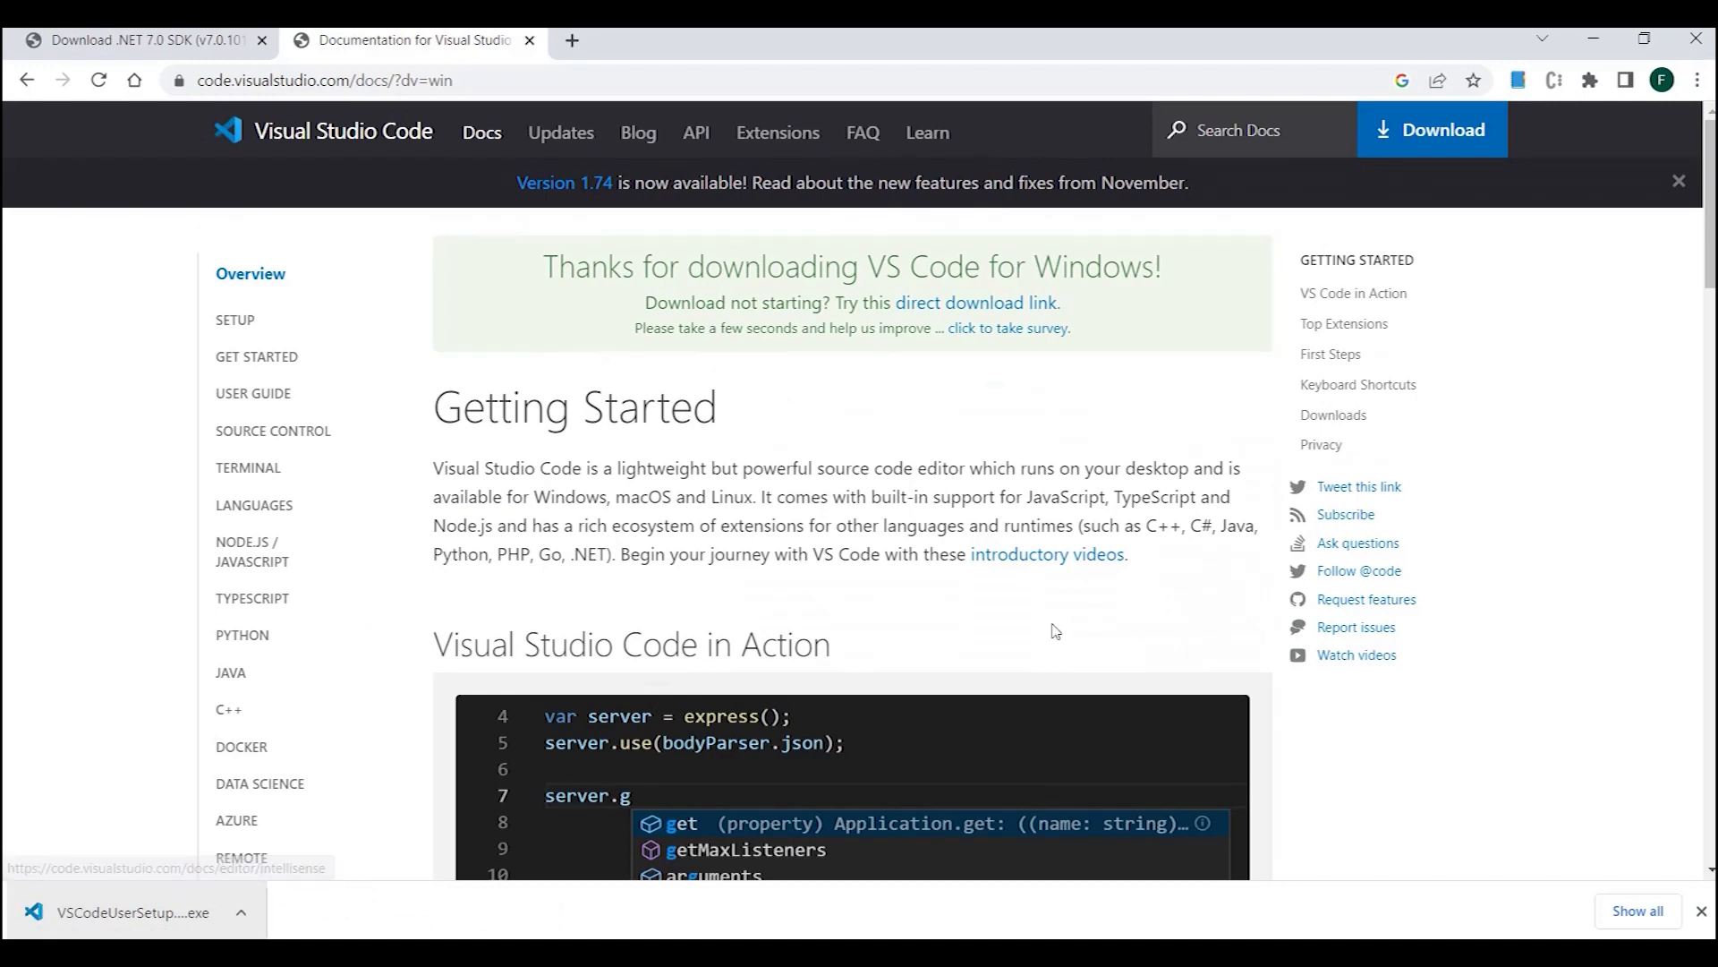
{"action": "left_click", "coordinate": [148, 922]}
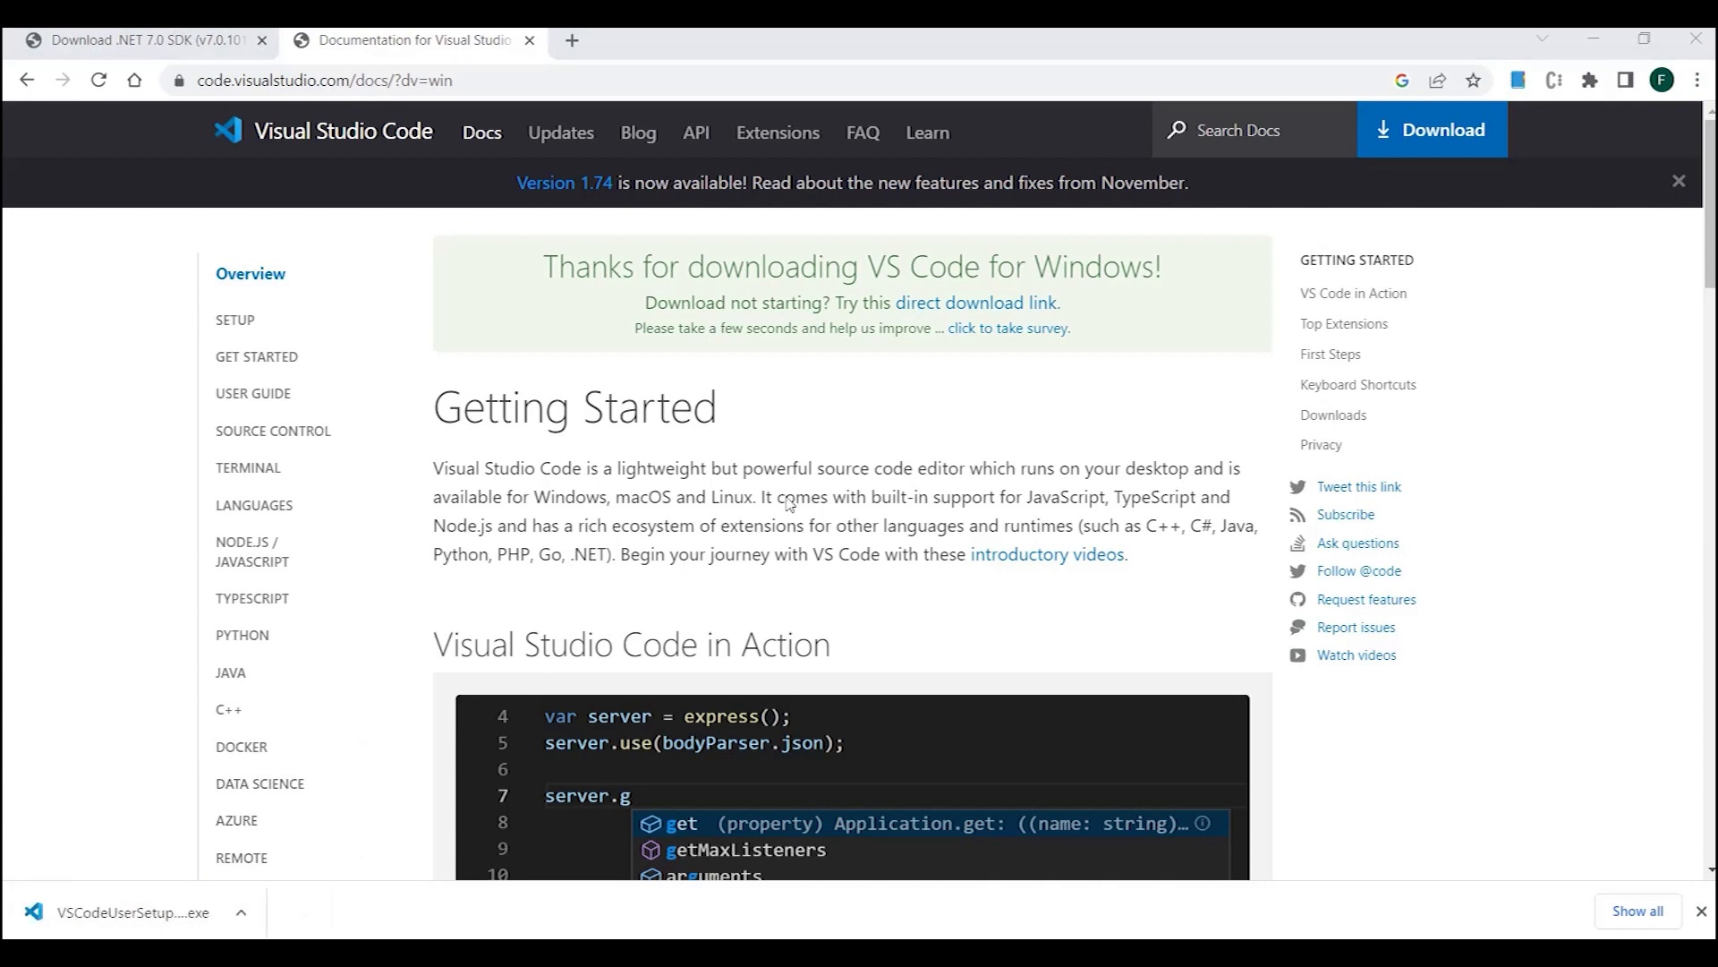
- Accept the licence agreement and keep the default destination and Start menu folders in the Visual Studio Code setup
{"action": "left_click", "coordinate": [678, 642]}
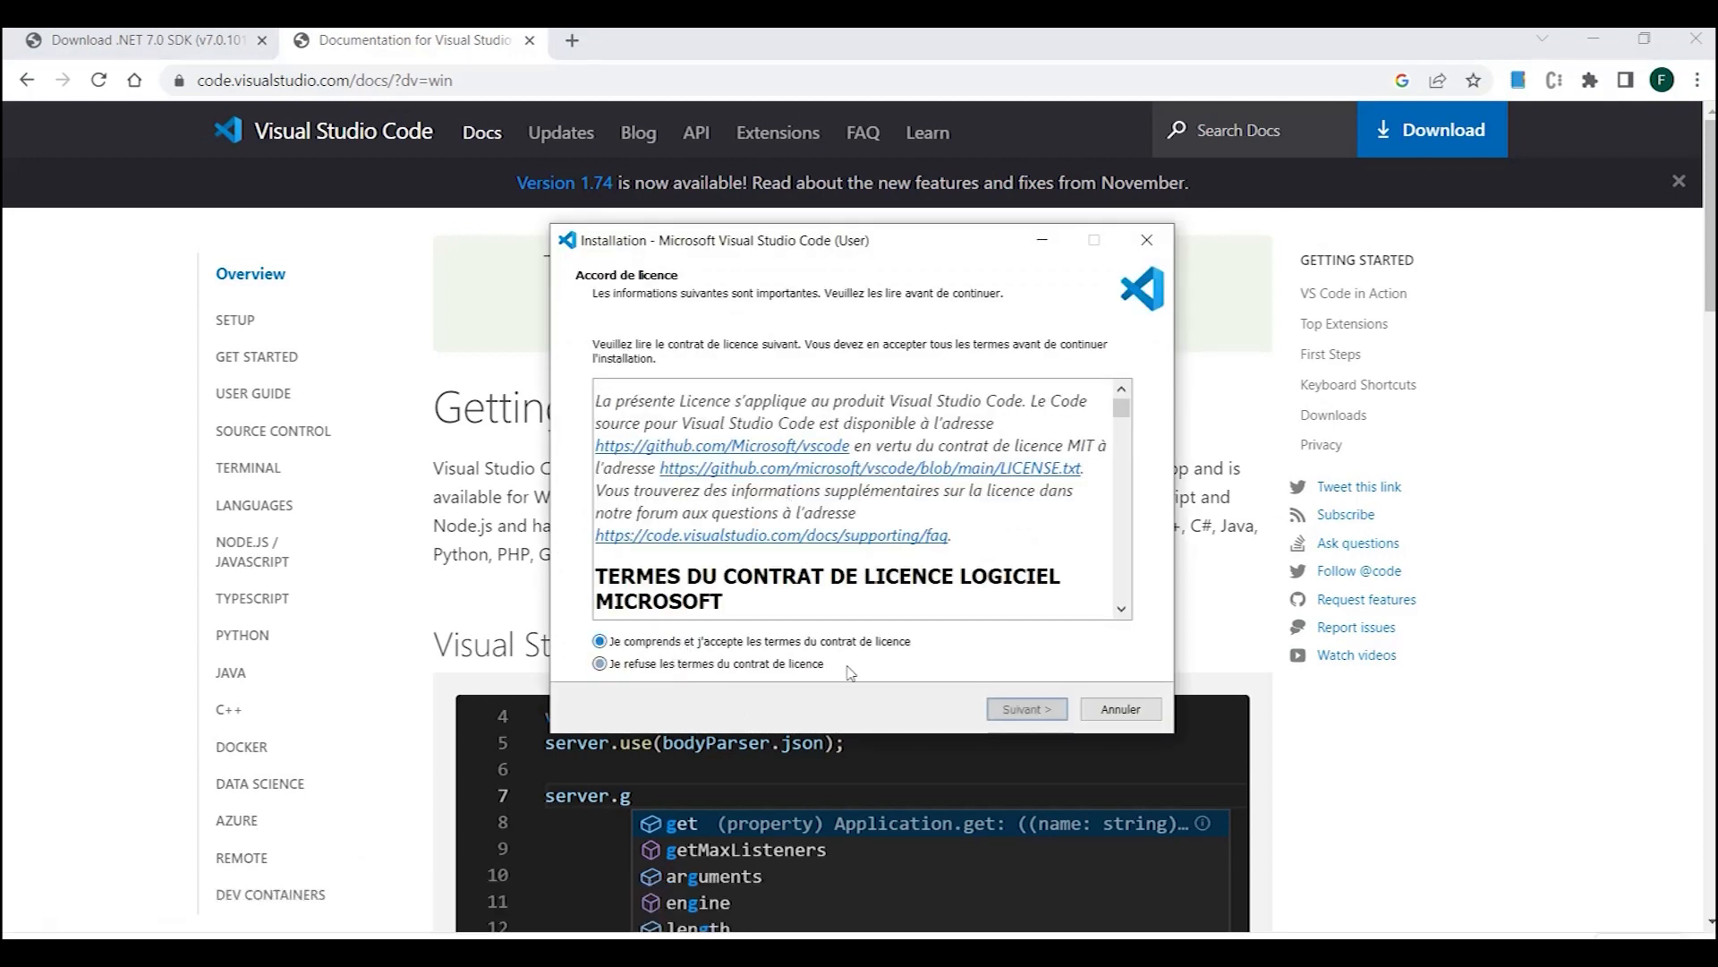
{"action": "left_click", "coordinate": [1010, 710]}
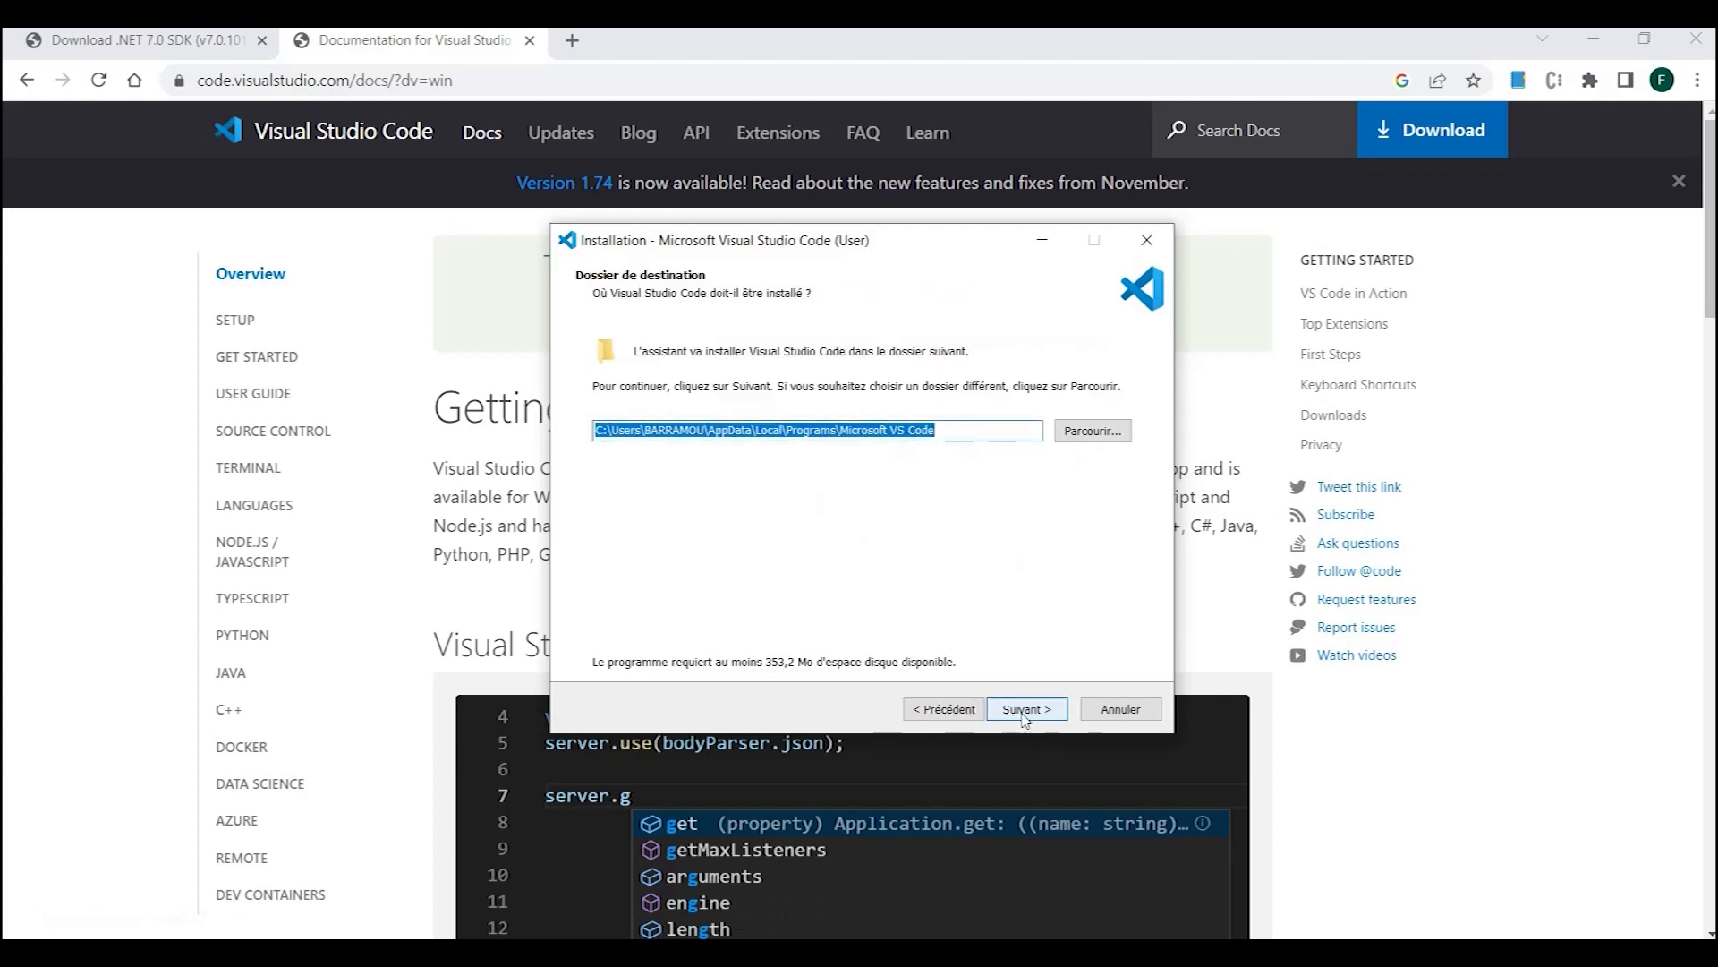
{"action": "left_click", "coordinate": [1025, 716]}
{"action": "left_click", "coordinate": [1025, 716]}
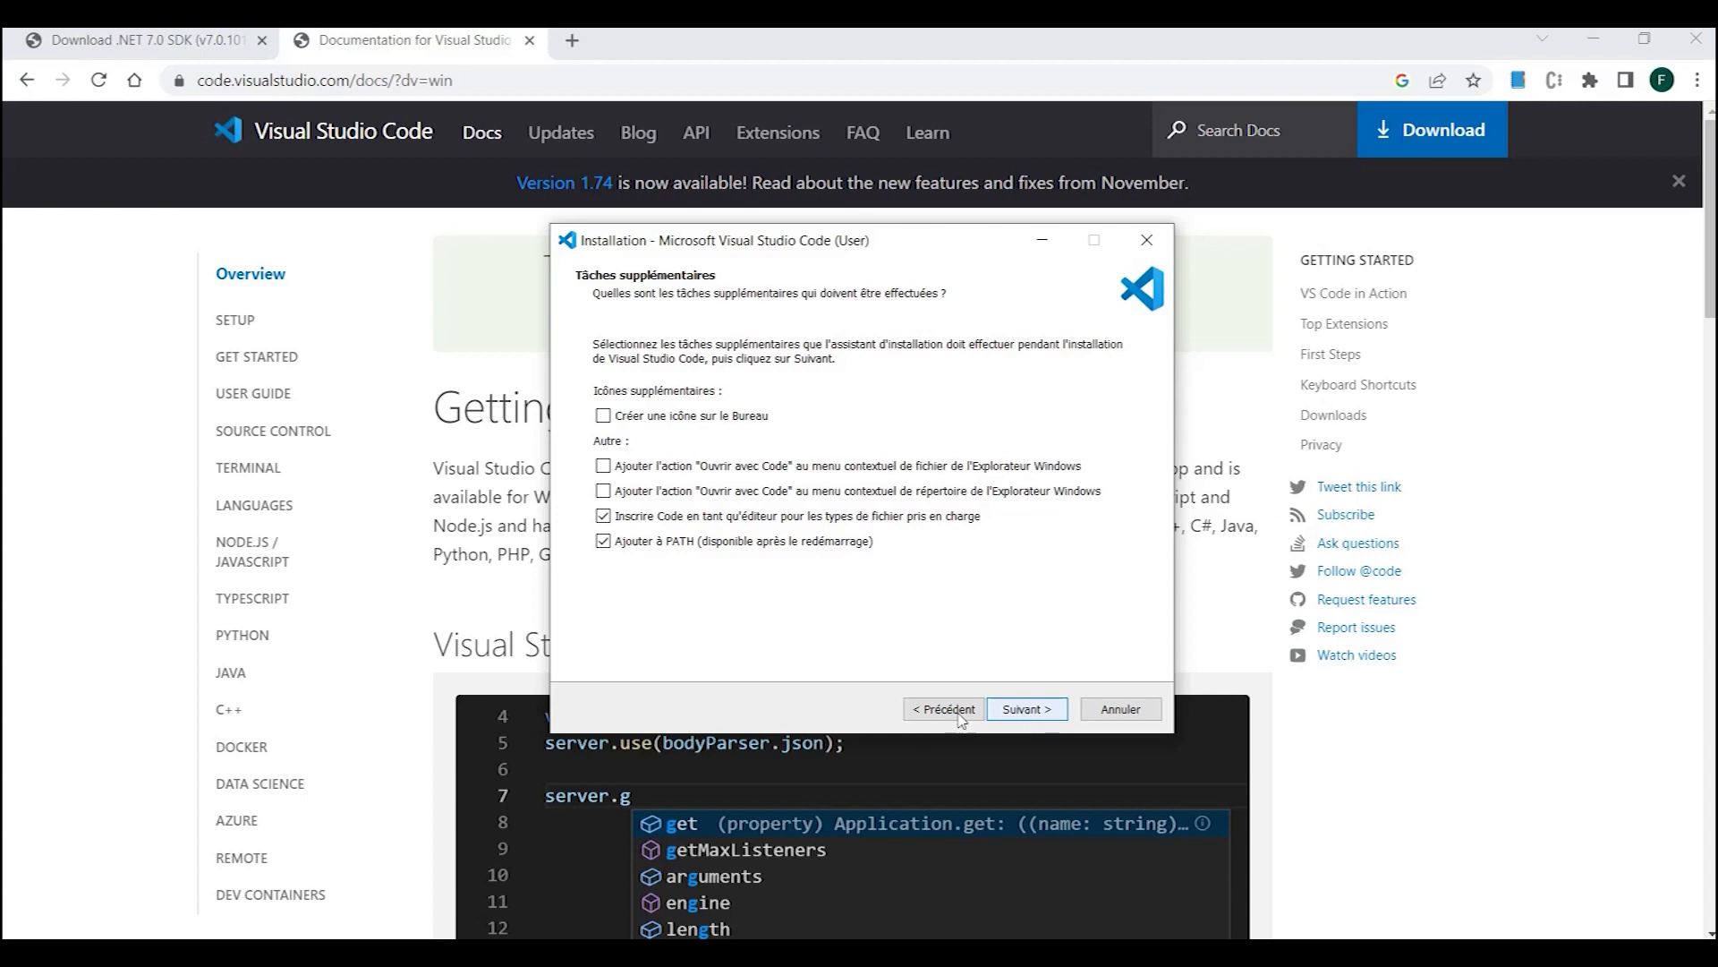
- Enable the desktop icon and both "Ouvrir avec Code" context menu actions, and complete the installation with Visual Studio Code set to launch
{"action": "left_click", "coordinate": [603, 416]}
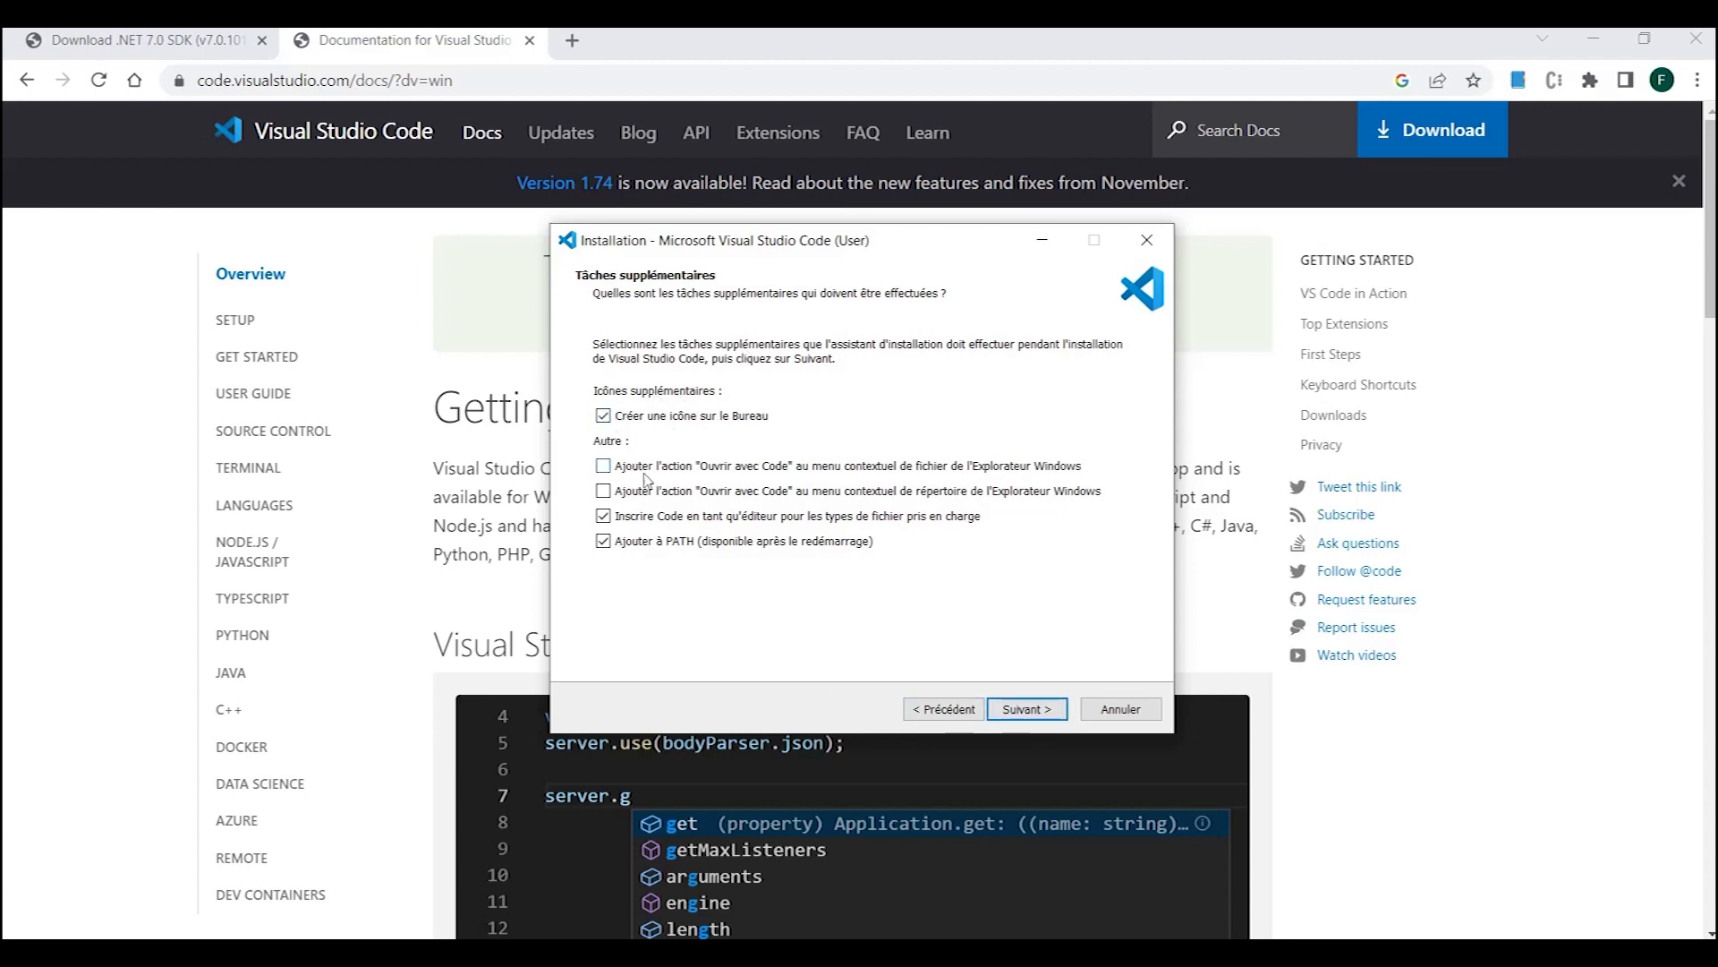
{"action": "left_click", "coordinate": [603, 467]}
{"action": "left_click", "coordinate": [604, 492]}
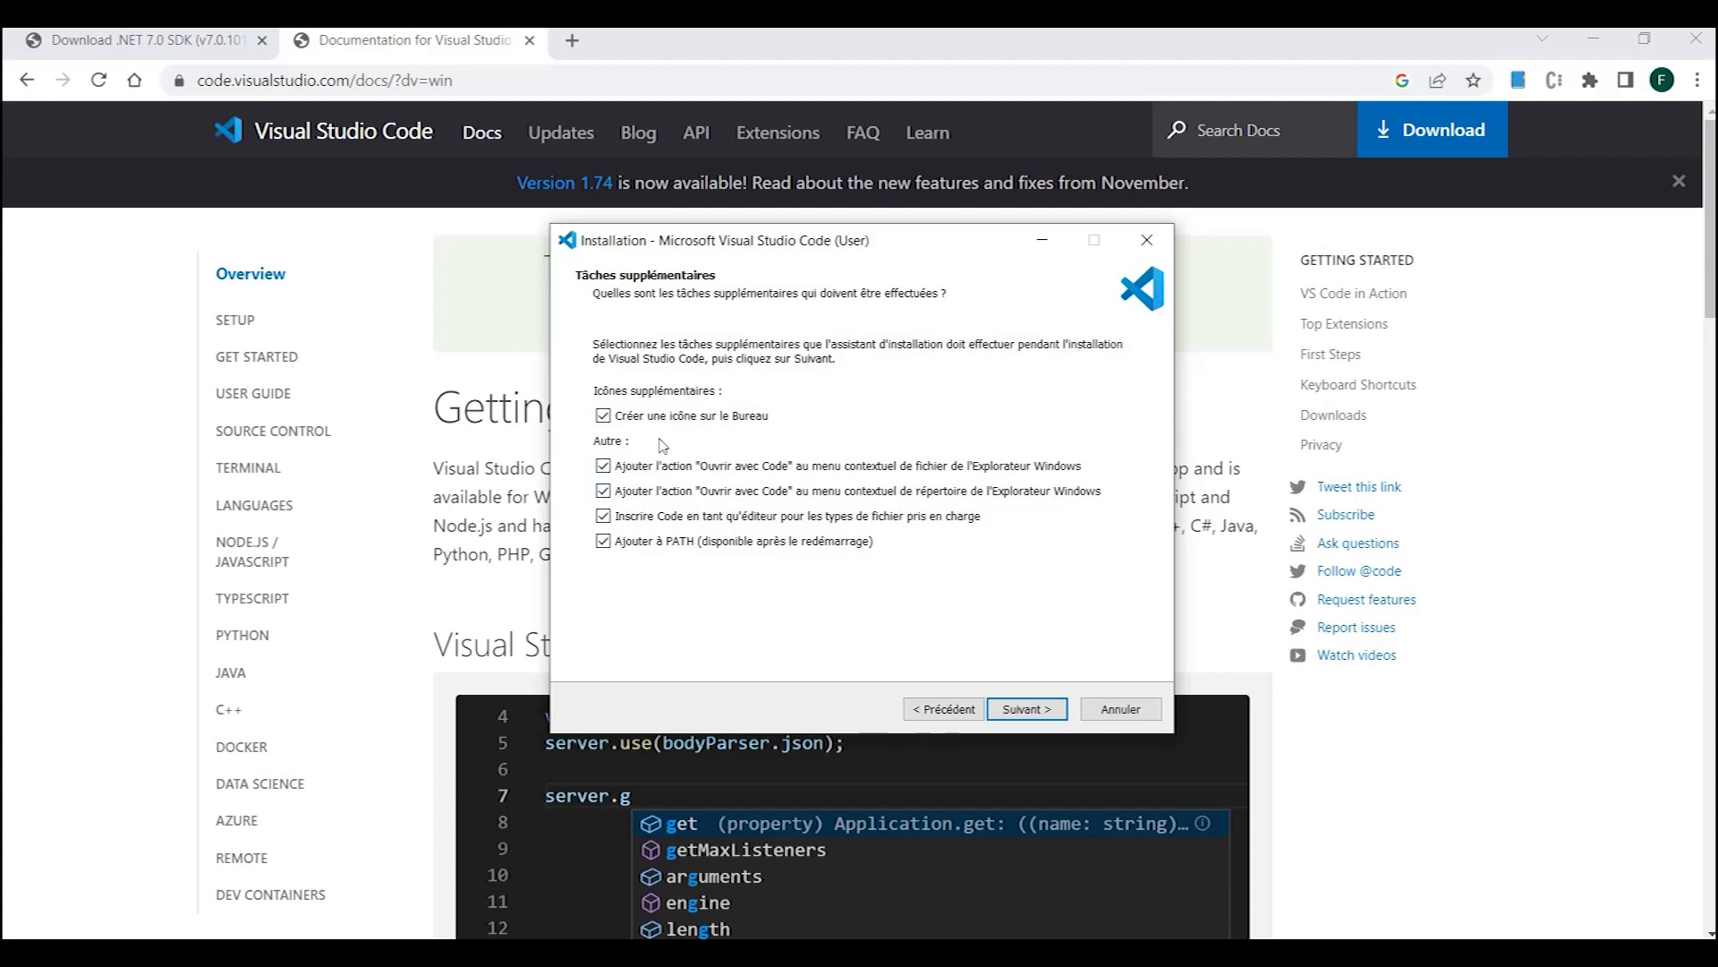
{"action": "left_click", "coordinate": [1026, 707]}
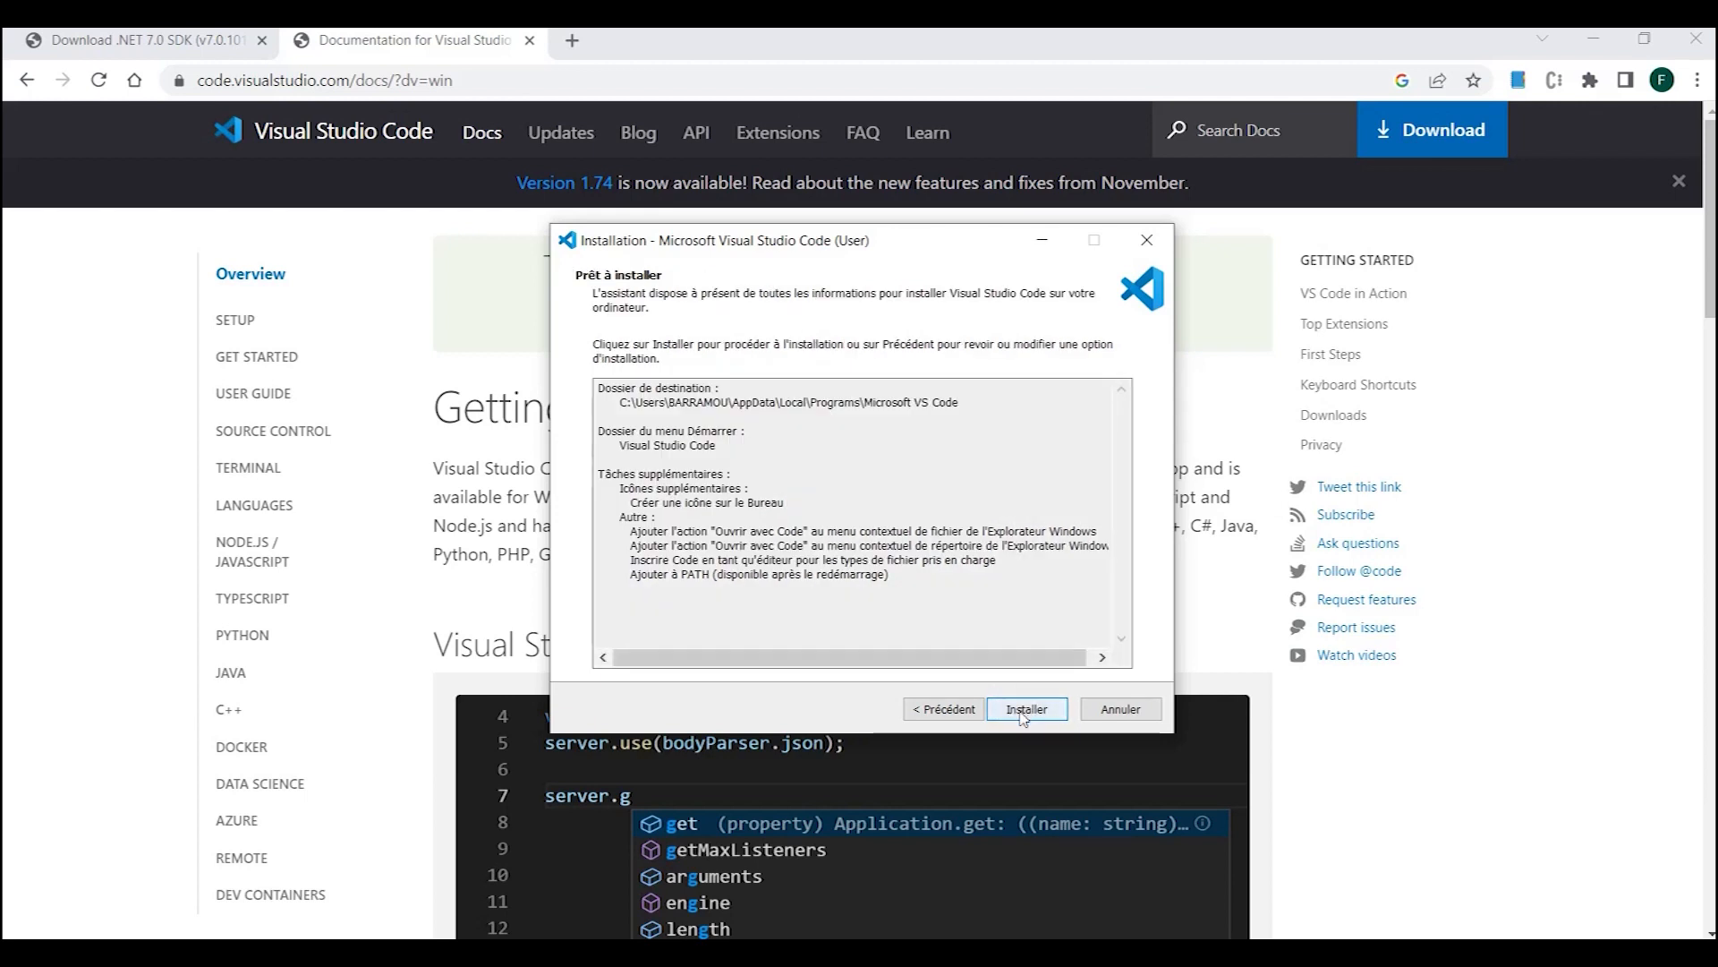
{"action": "left_click", "coordinate": [1026, 709]}
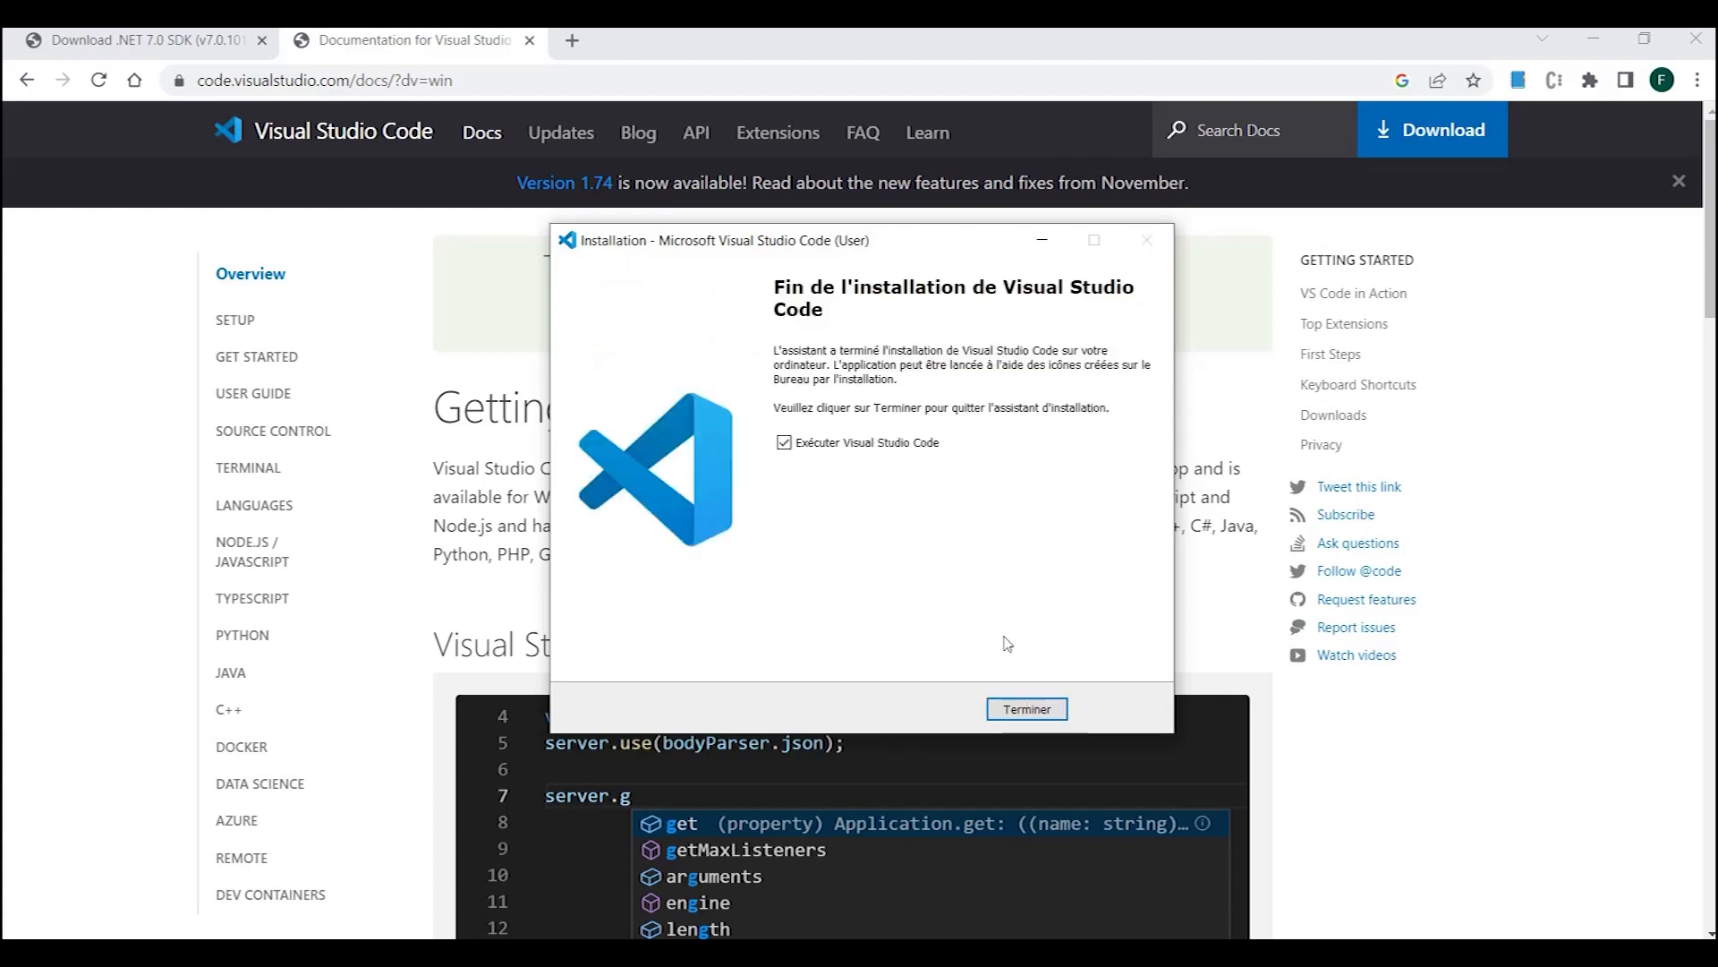
{"action": "left_click", "coordinate": [1025, 709]}
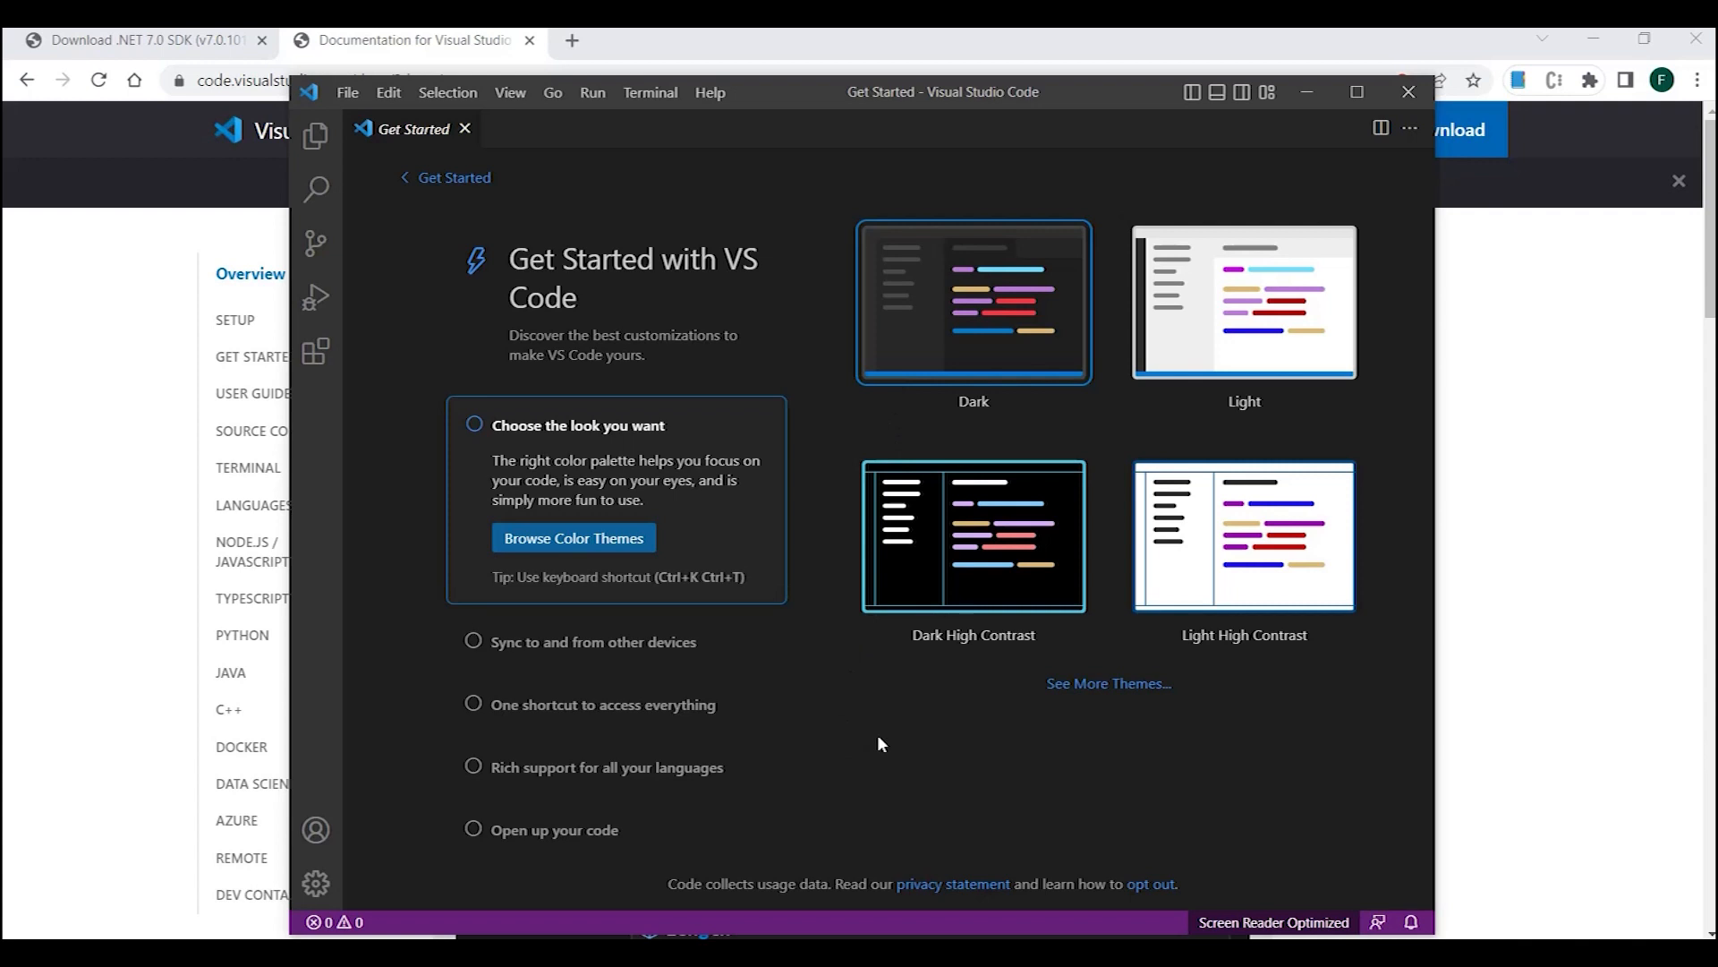
- Search the extension marketplace for C# and install the C# extension published by Microsoft
{"action": "left_click", "coordinate": [313, 353]}
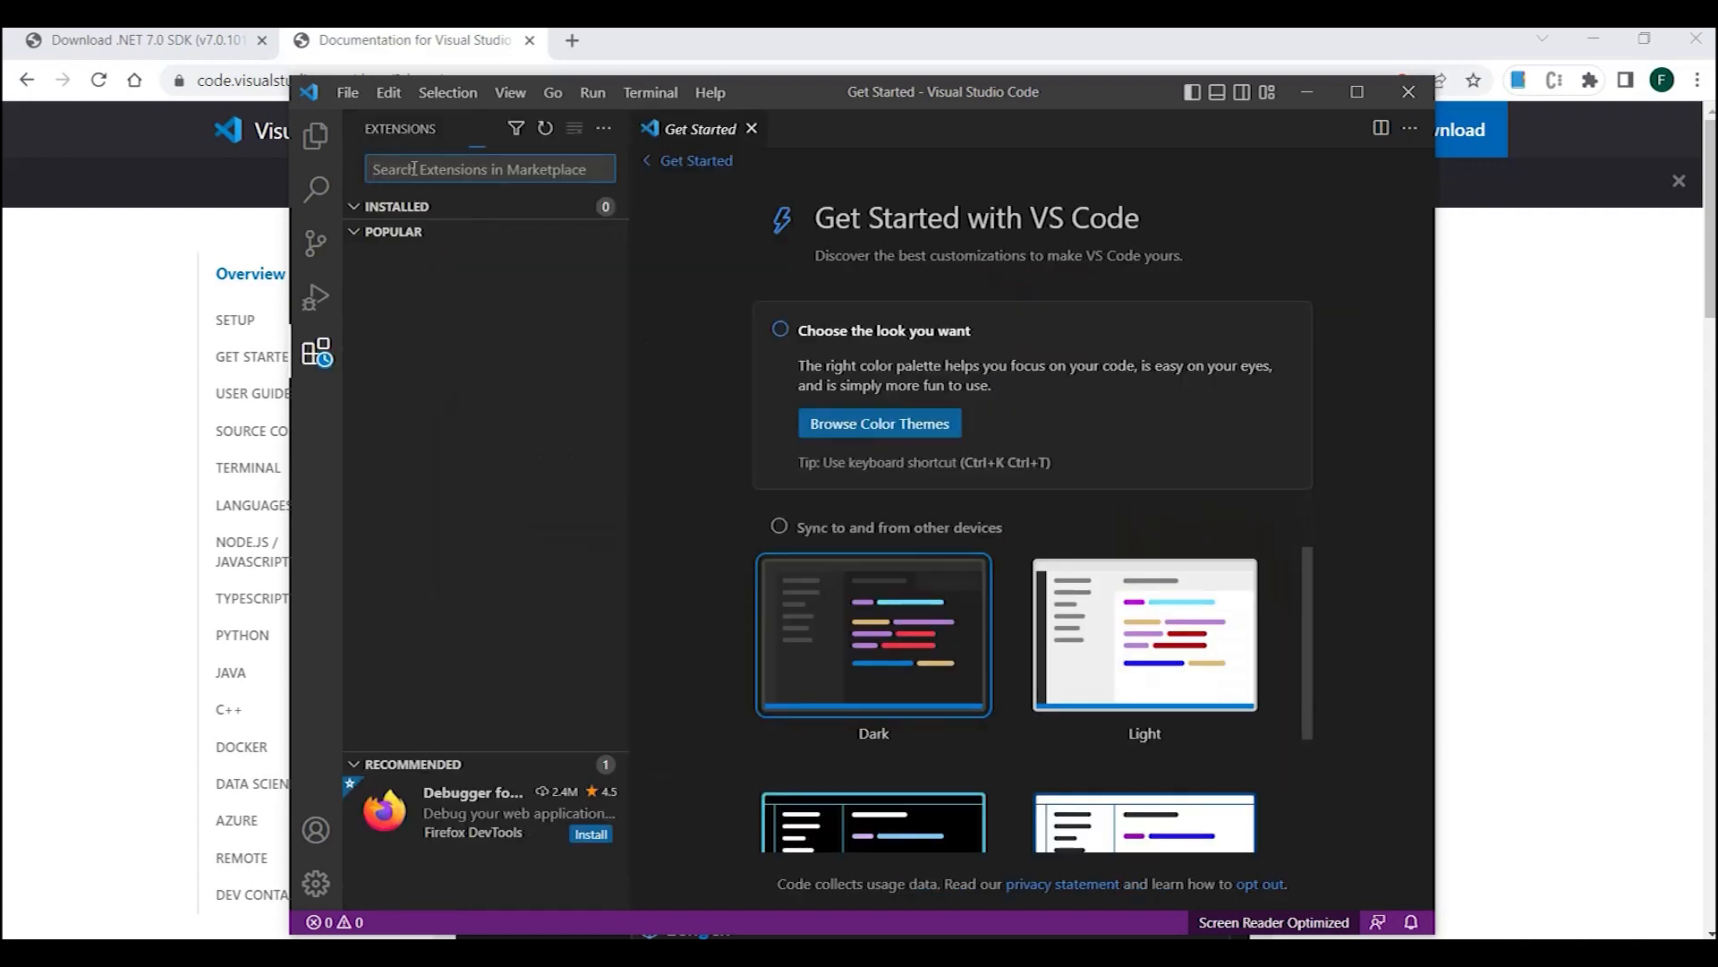
{"action": "type", "text": "c"}
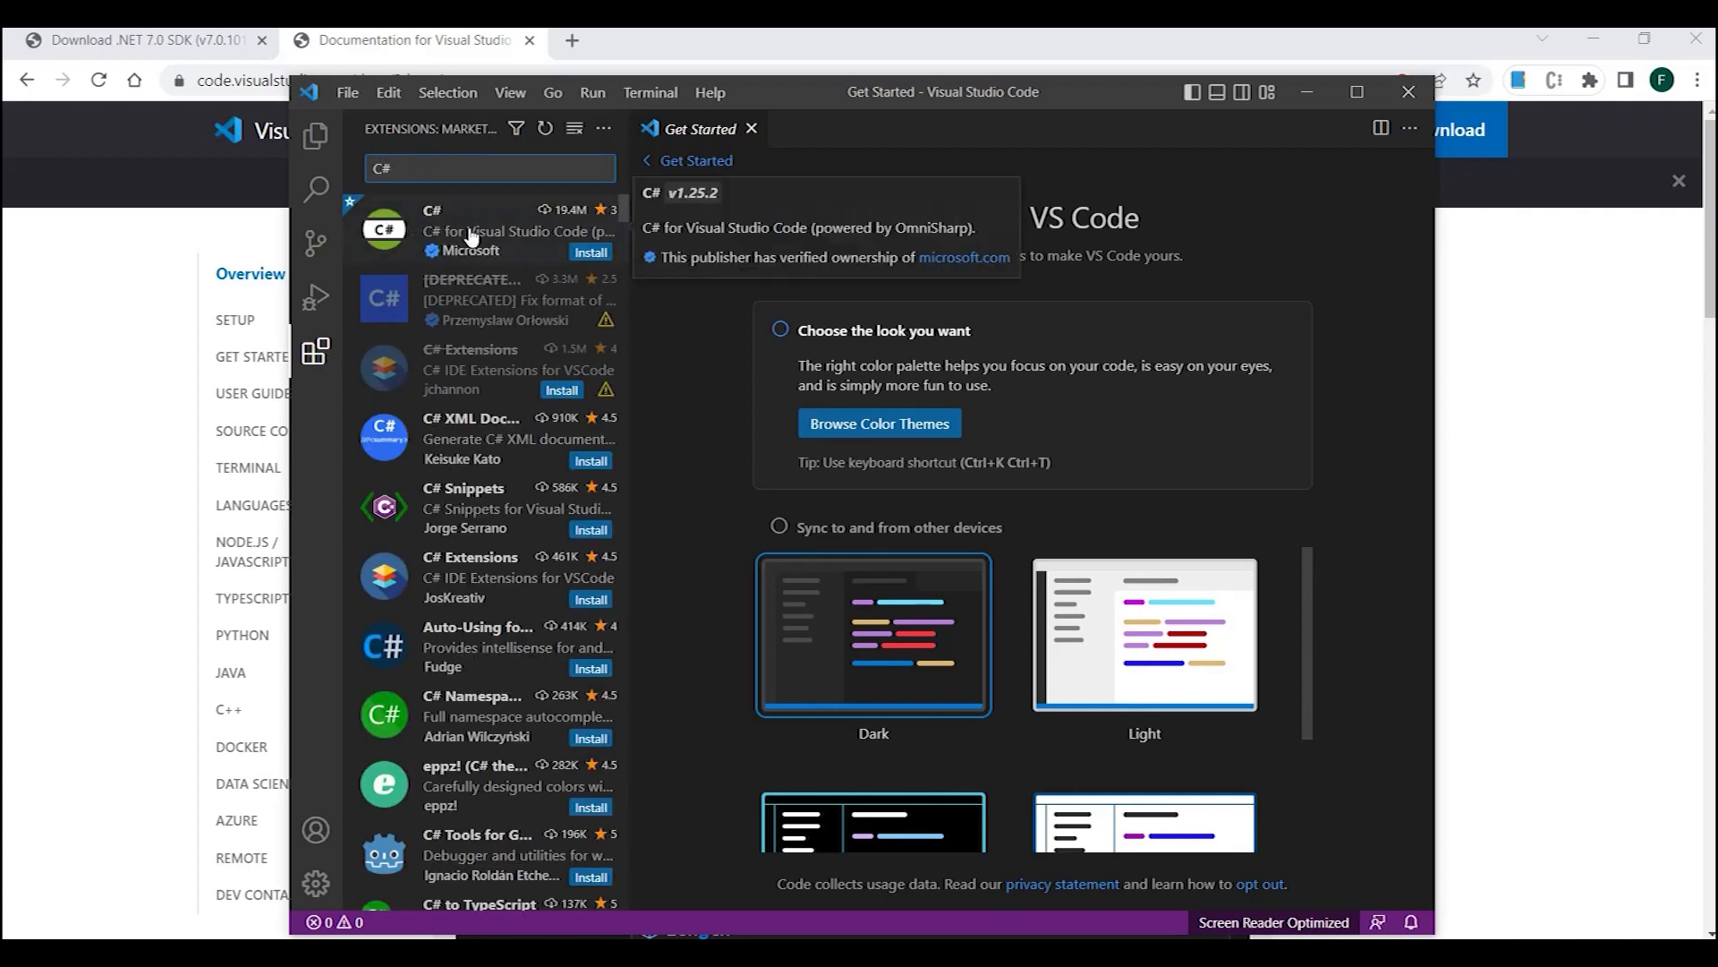
{"action": "left_click", "coordinate": [589, 252]}
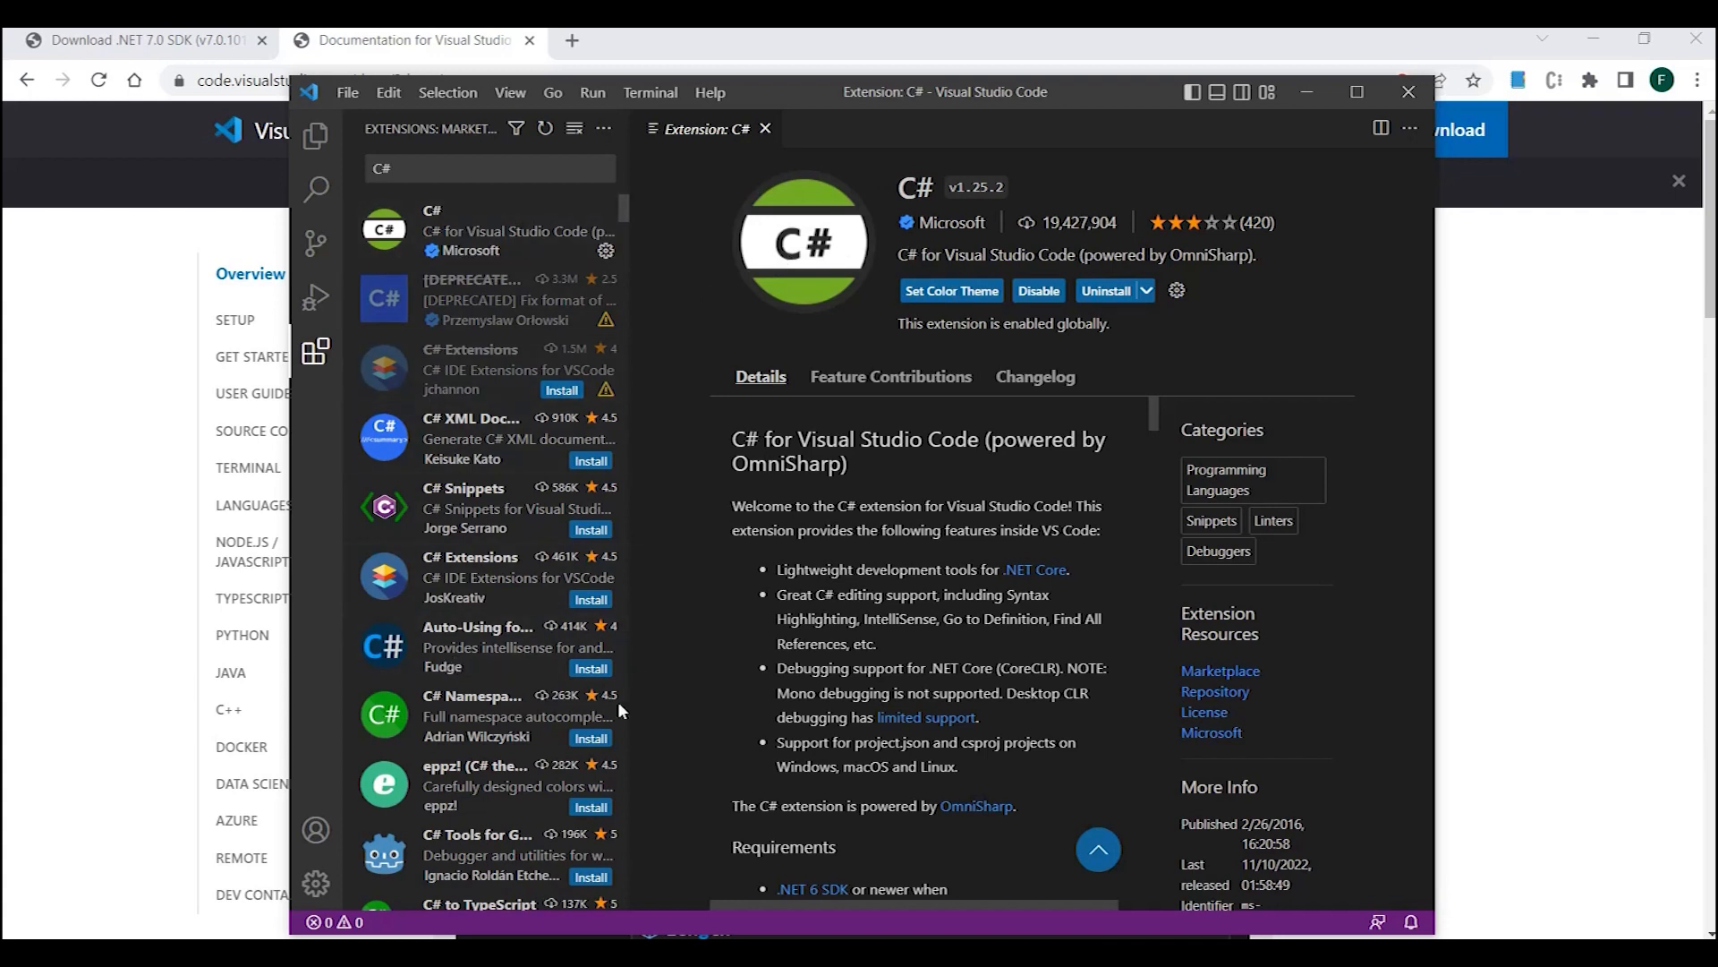
- Install the C# Namespace Autocompletion extension and the non-deprecated C# Extensions extension
{"action": "left_click", "coordinate": [477, 723]}
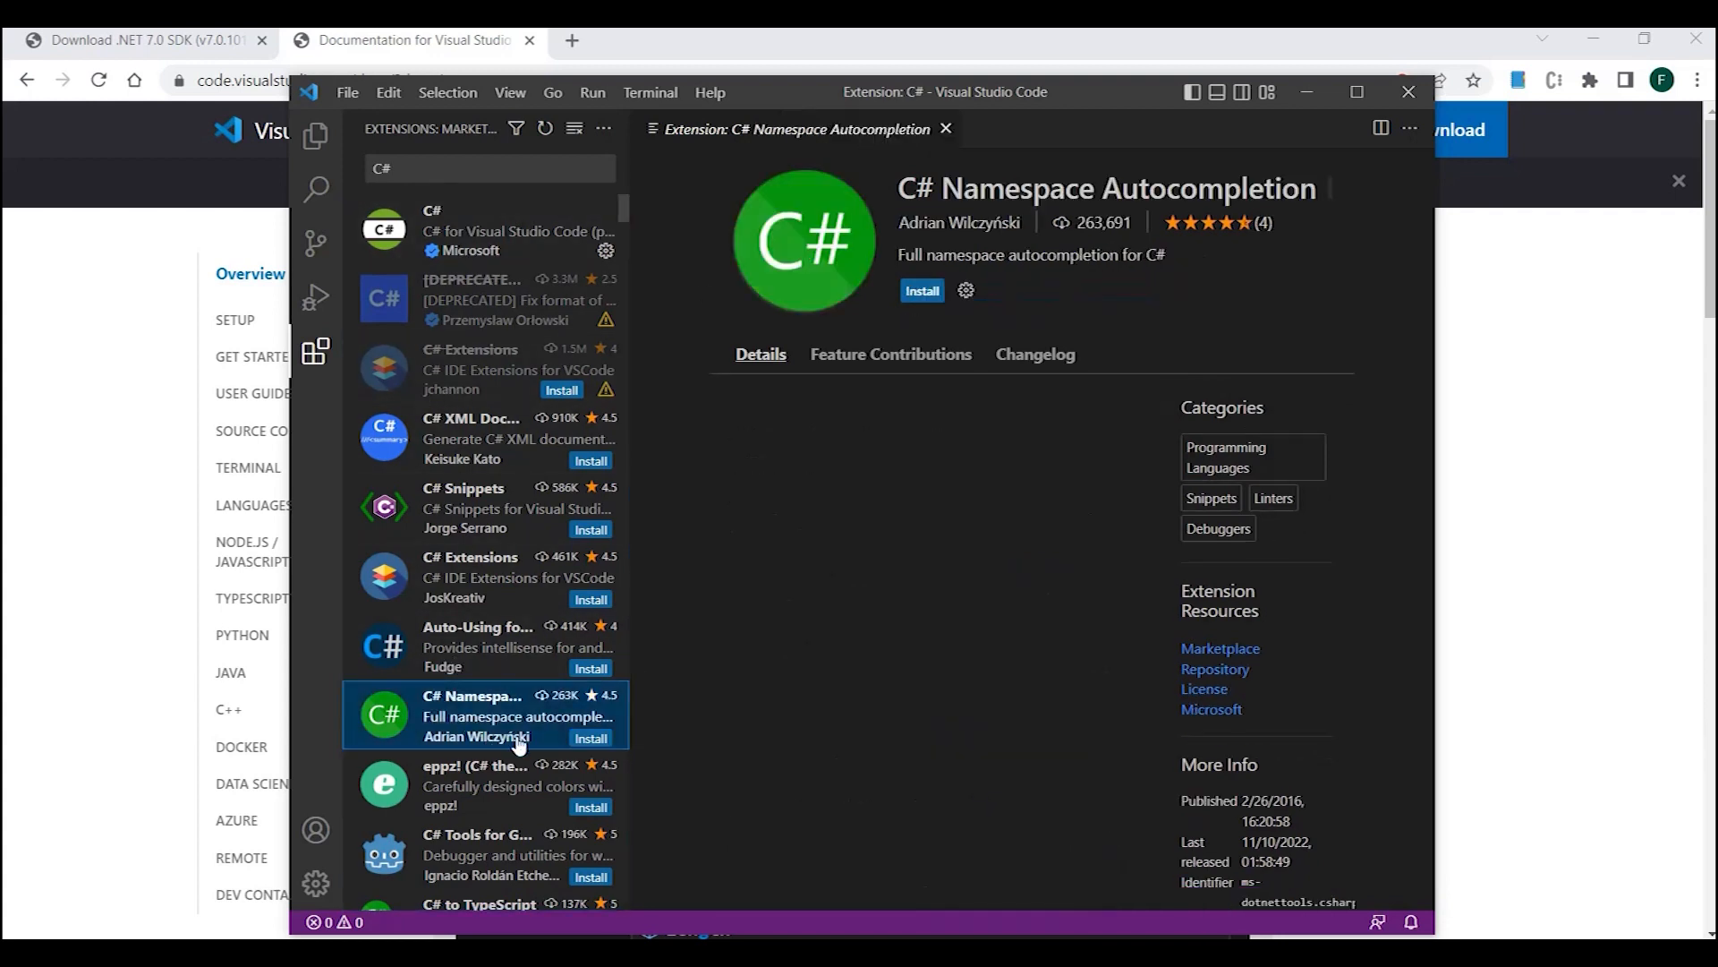
{"action": "left_click", "coordinate": [586, 737]}
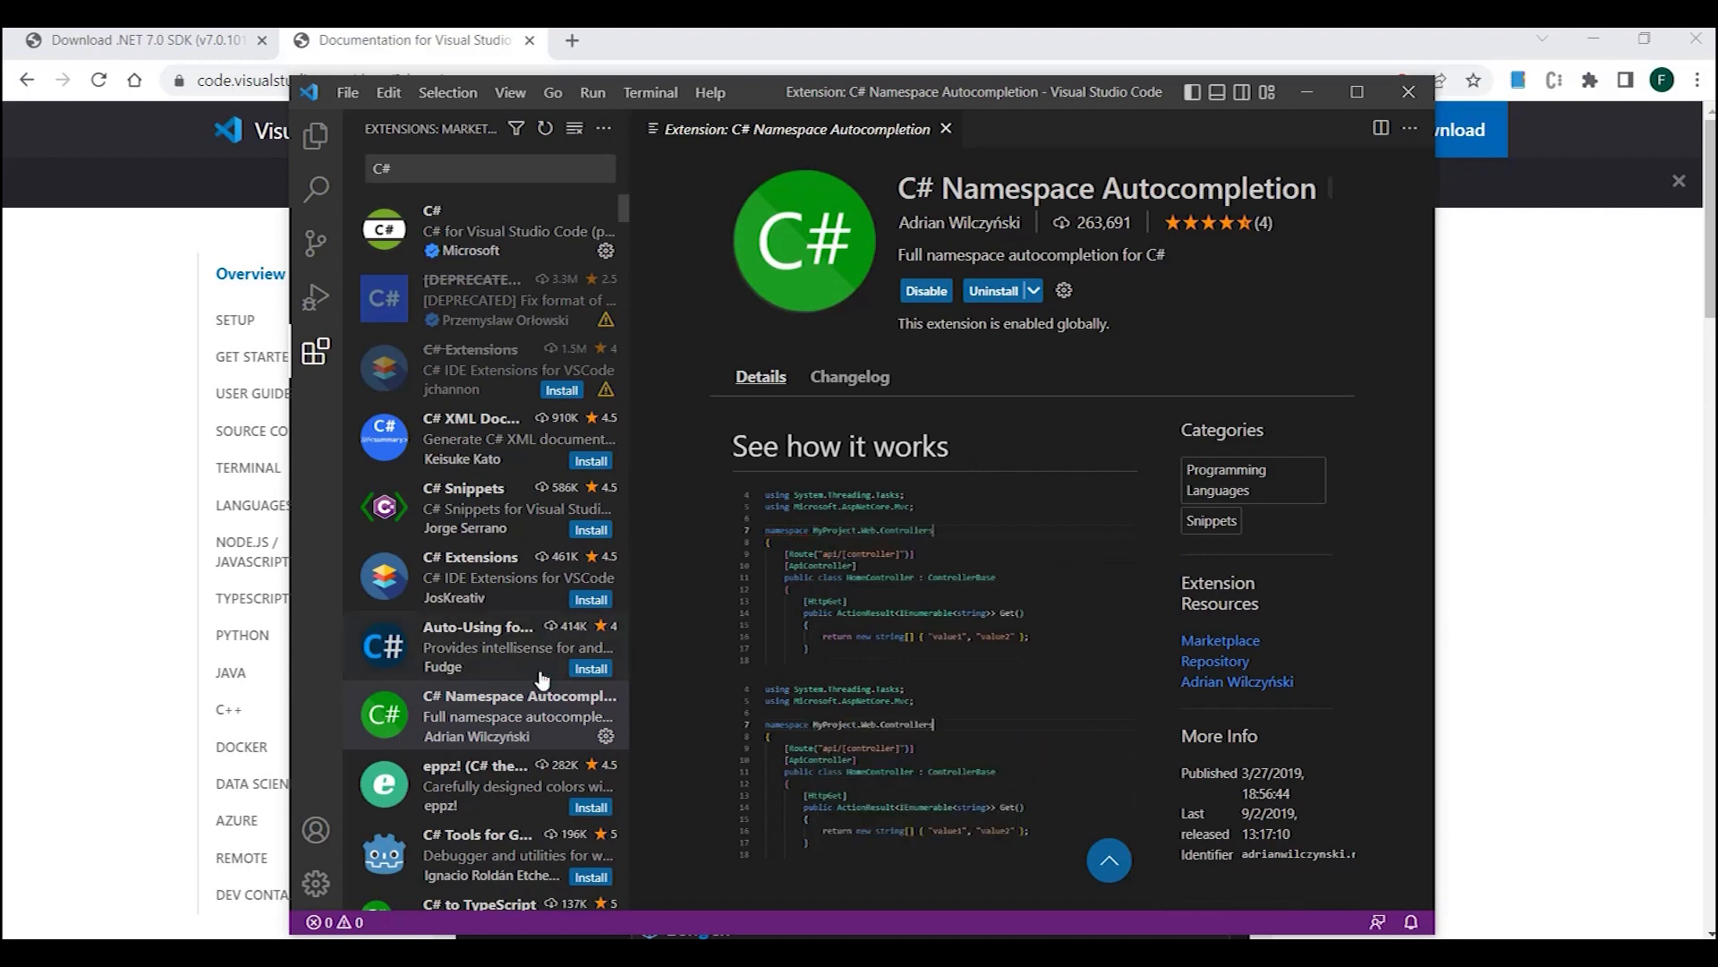
{"action": "scroll", "coordinate": [531, 568], "scroll_direction": "down", "scroll_amount": 2}
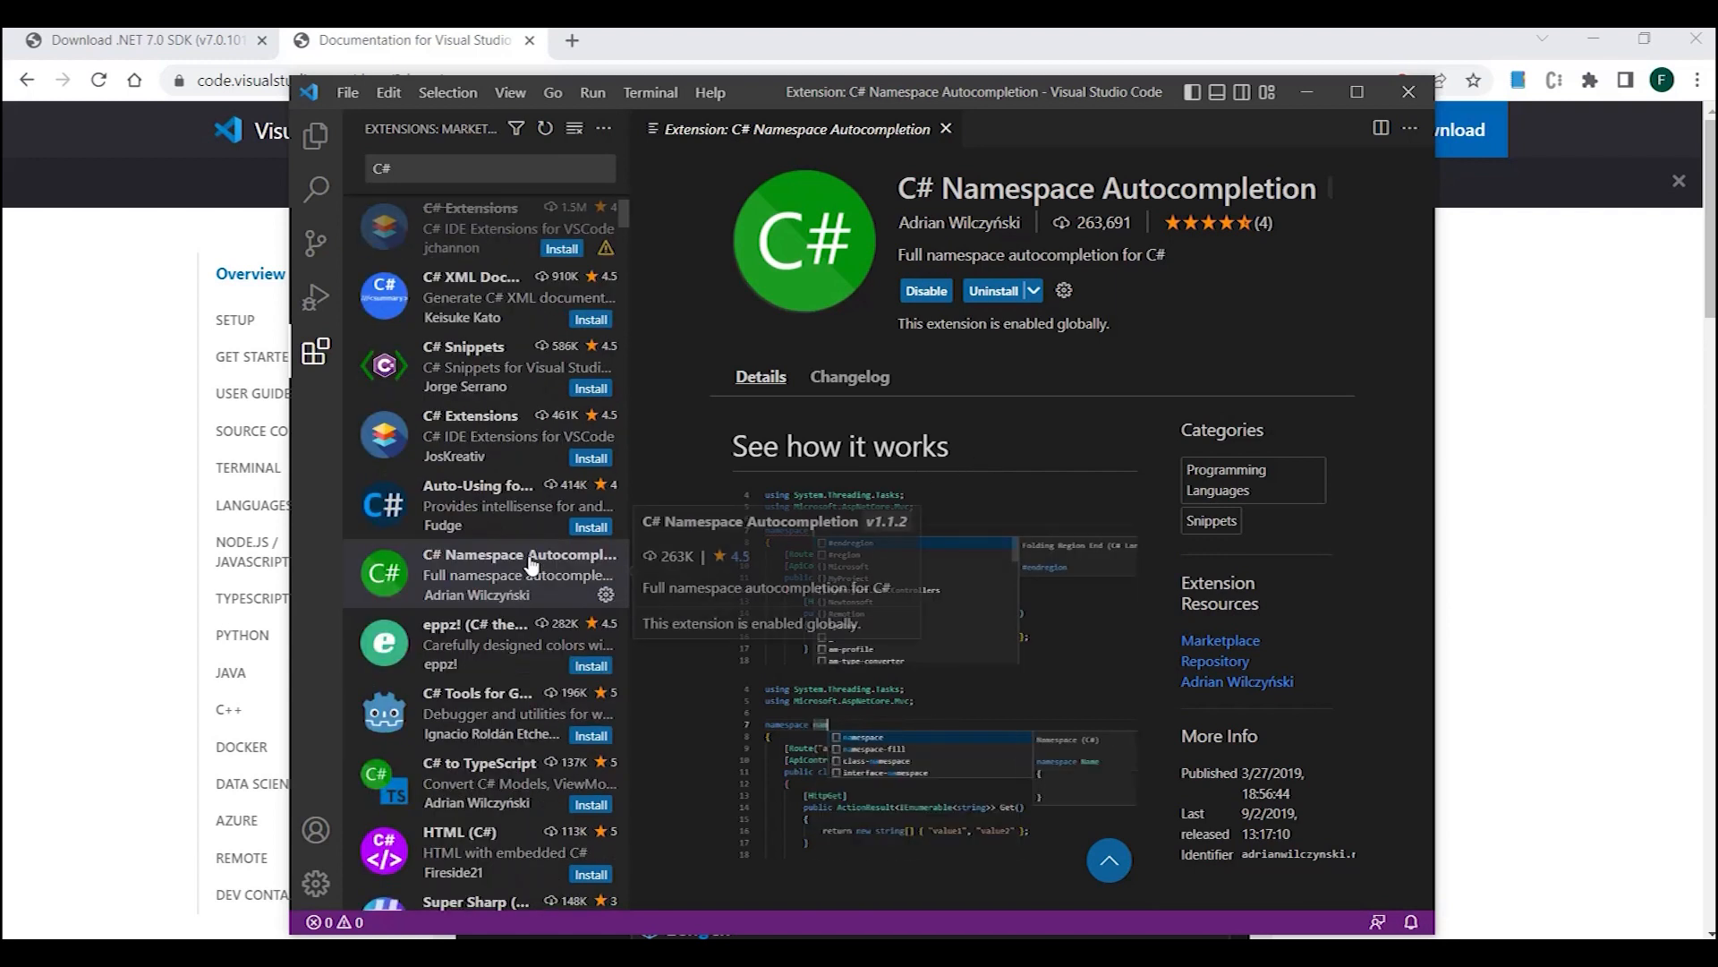
{"action": "scroll", "coordinate": [531, 566], "scroll_direction": "down", "scroll_amount": 1}
{"action": "scroll", "coordinate": [456, 573], "scroll_direction": "up", "scroll_amount": 3}
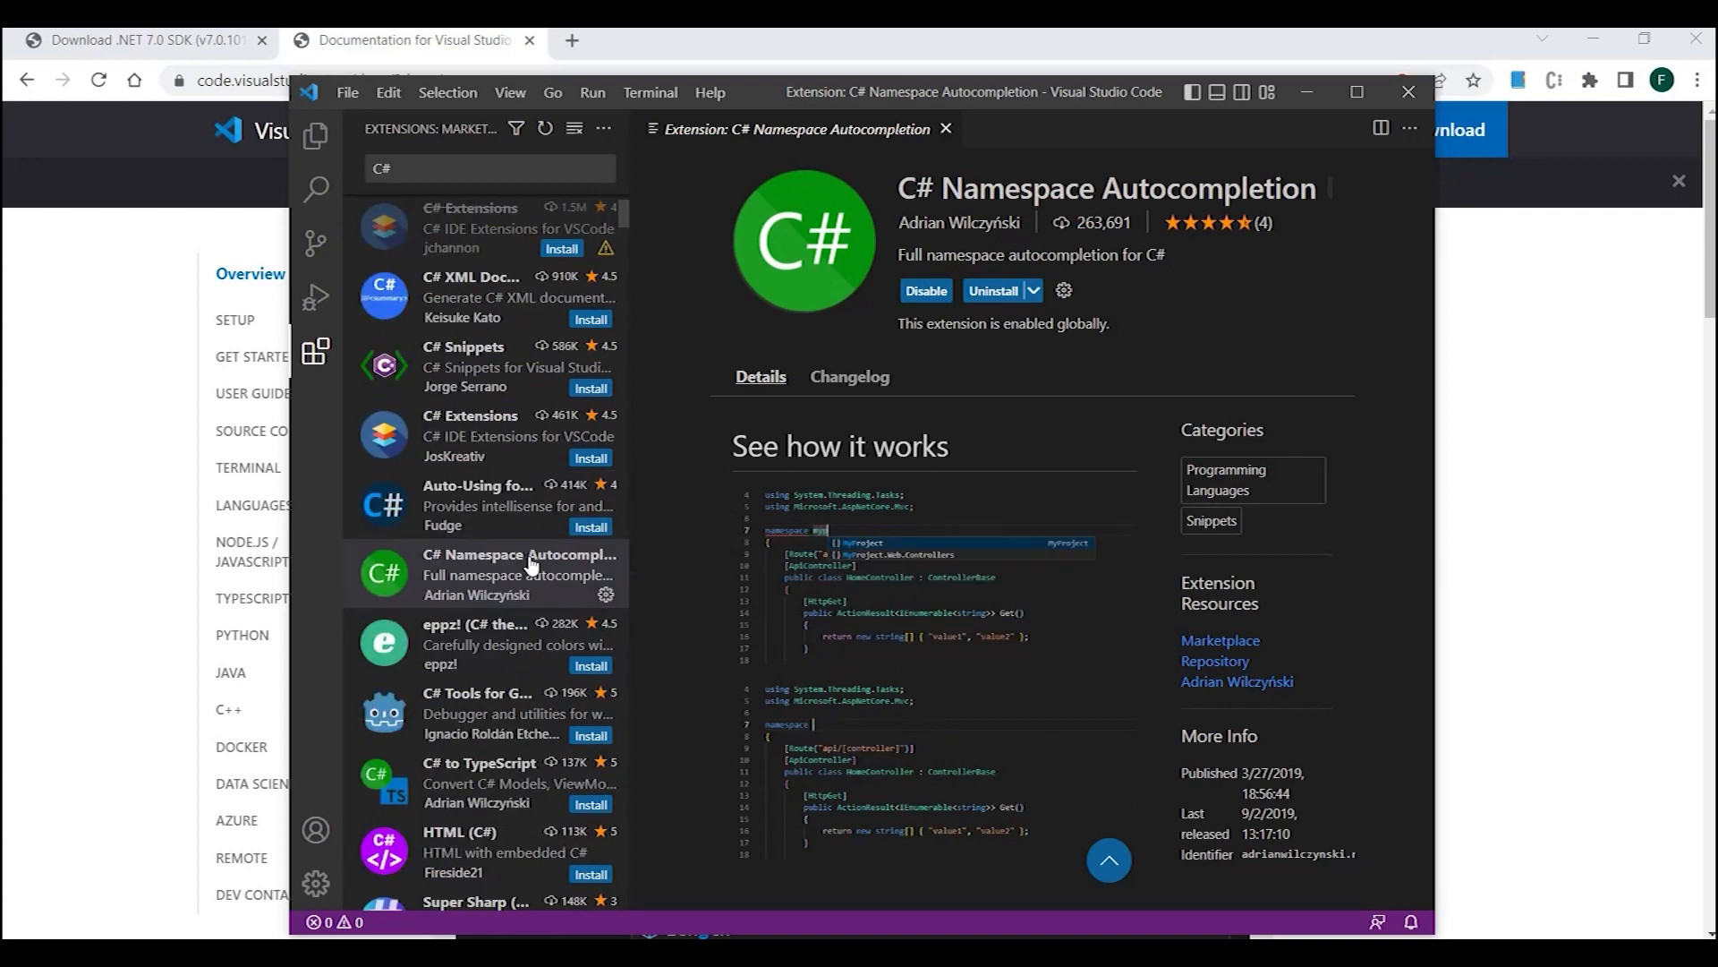
{"action": "left_click", "coordinate": [454, 575]}
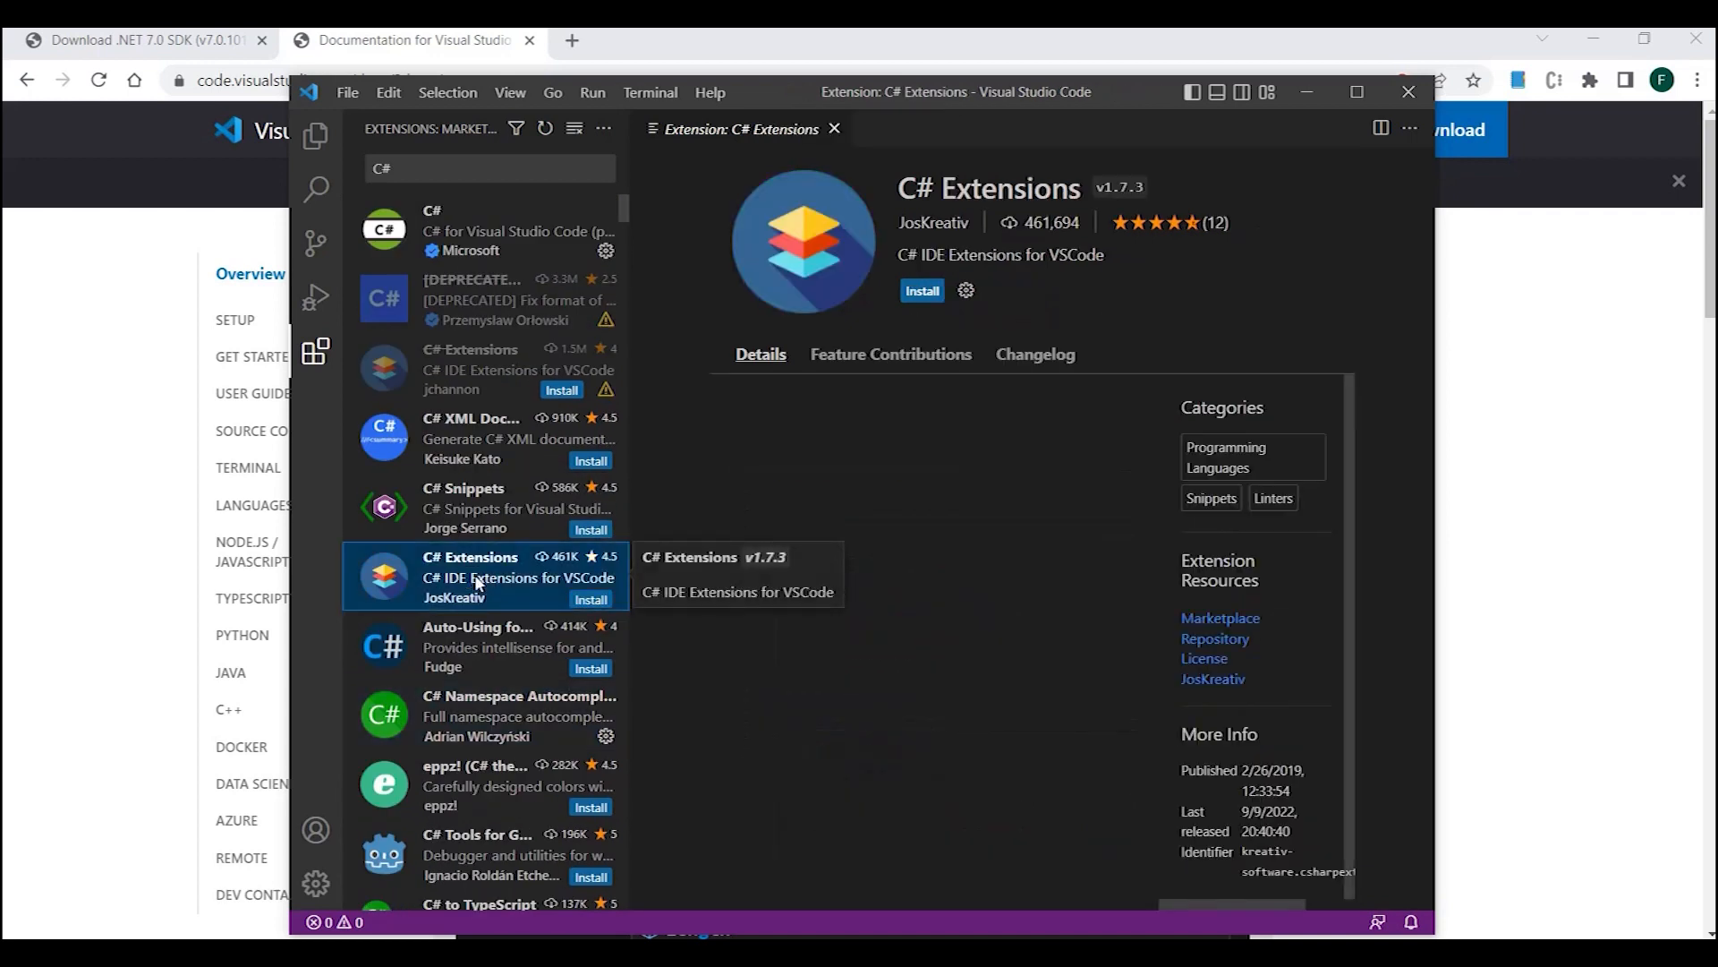
{"action": "left_click", "coordinate": [590, 602]}
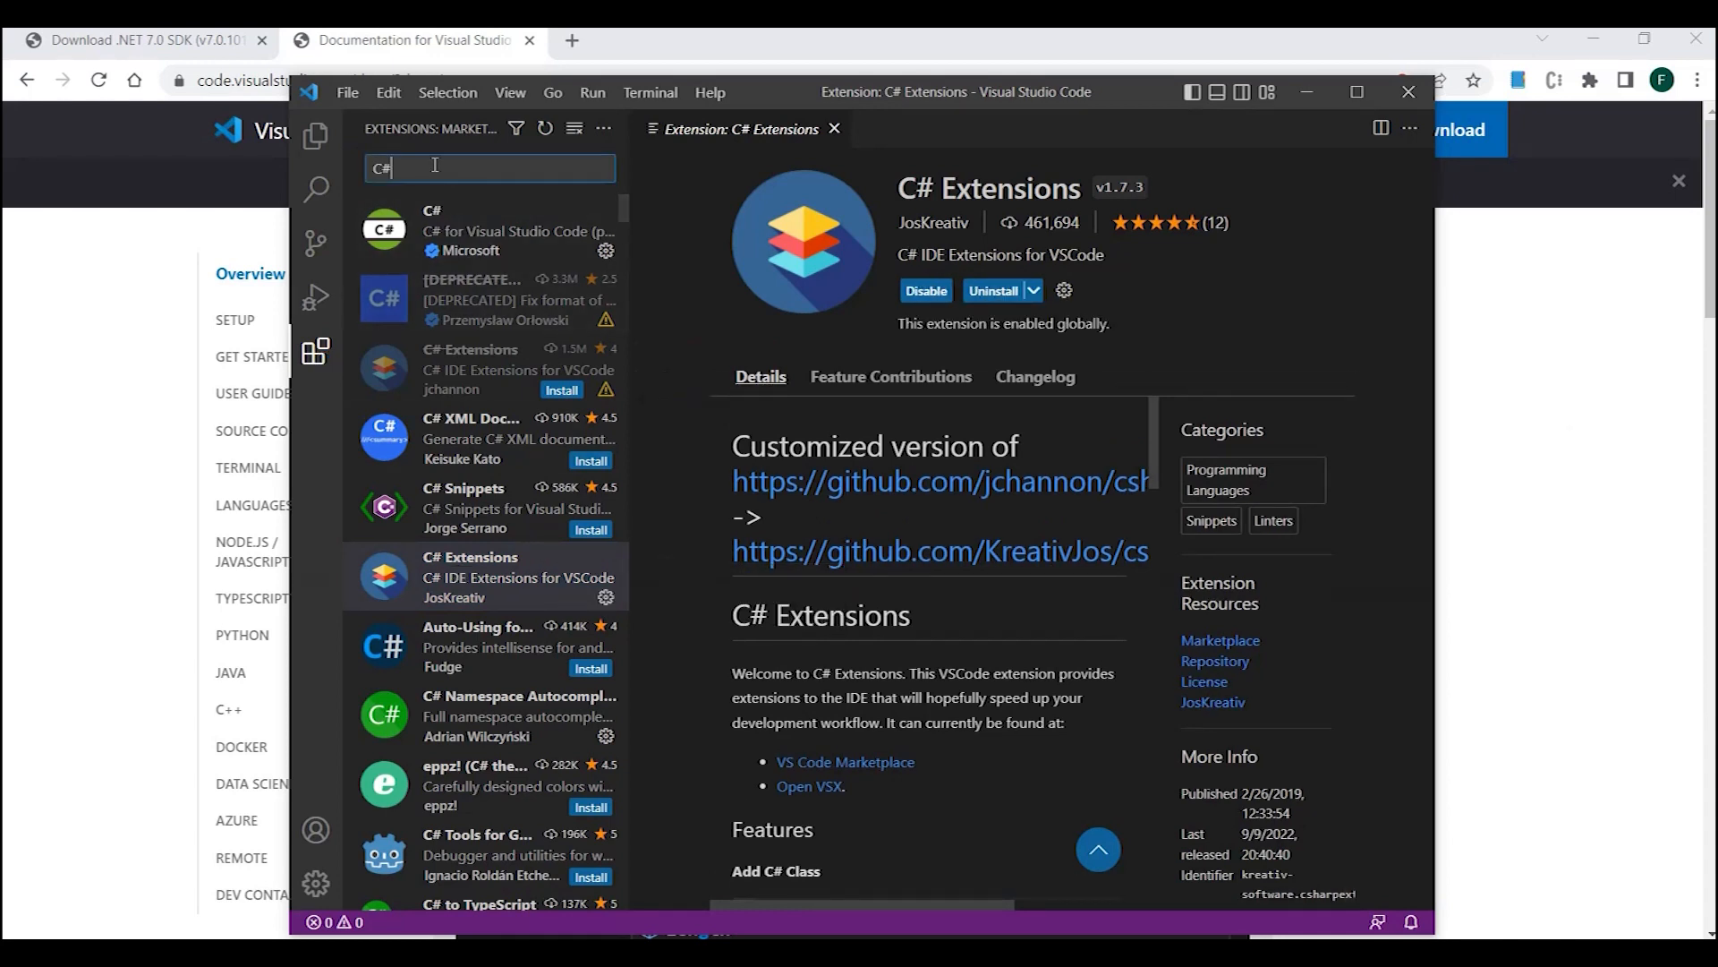
- Search the extension marketplace for "MATERIA" and install the Material Icon extension
{"action": "type", "text": "MATERIA"}
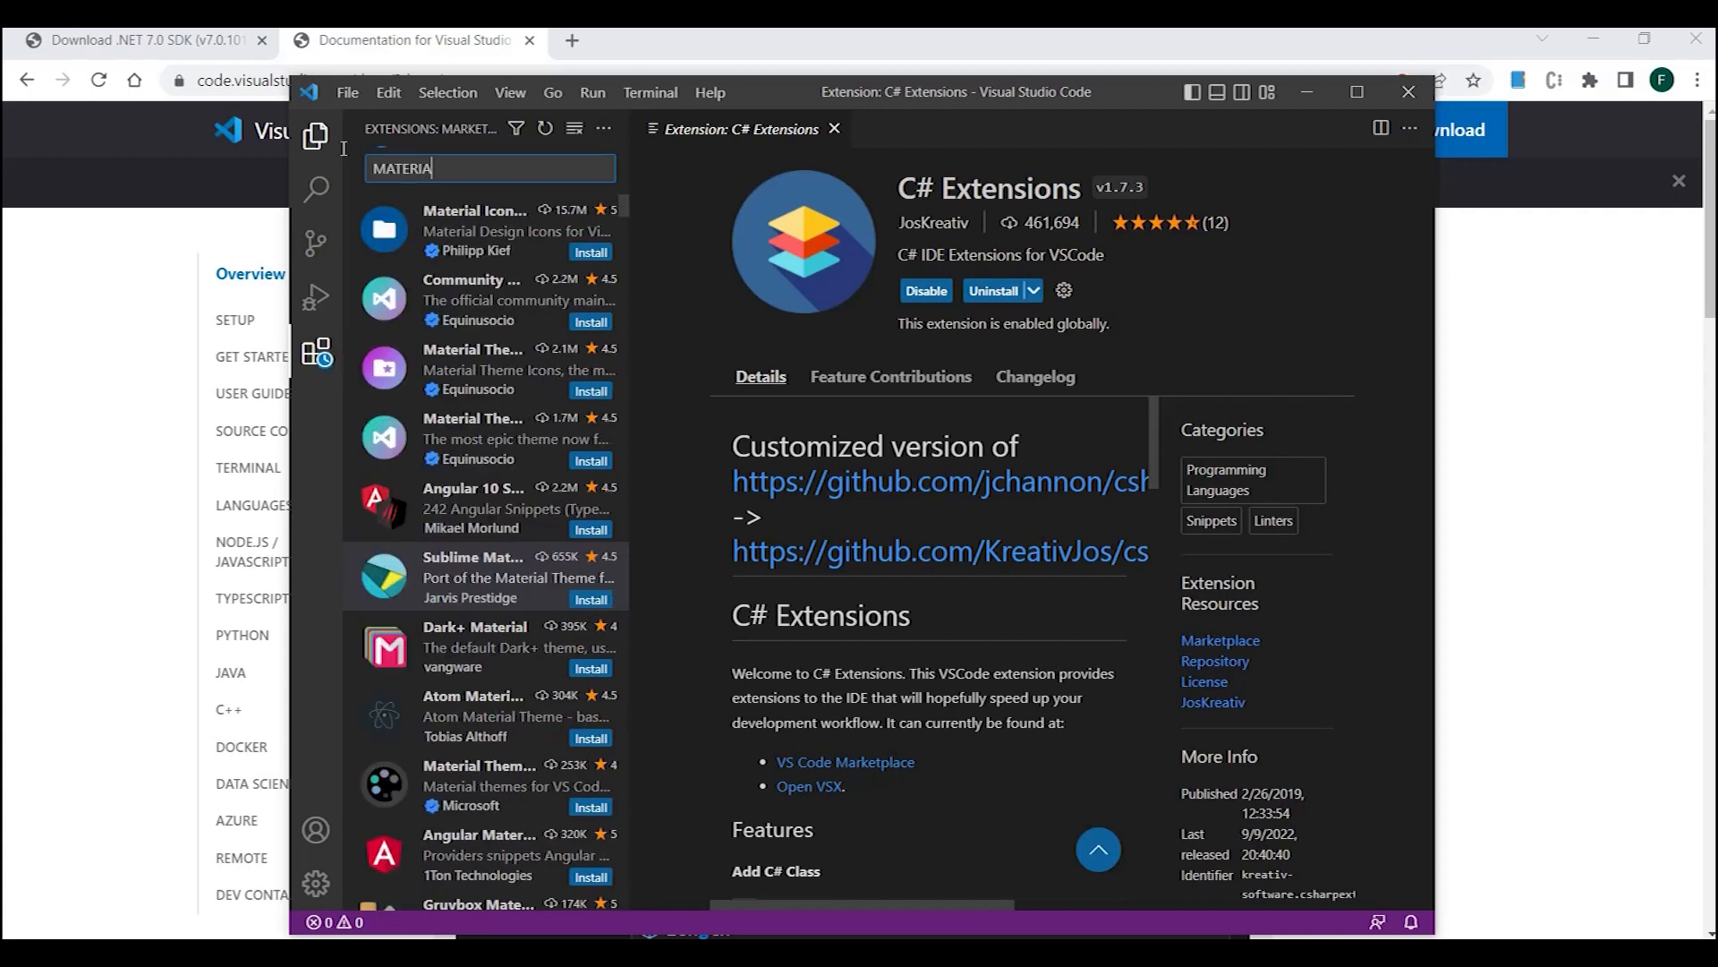
{"action": "left_click", "coordinate": [479, 231]}
{"action": "left_click", "coordinate": [577, 253]}
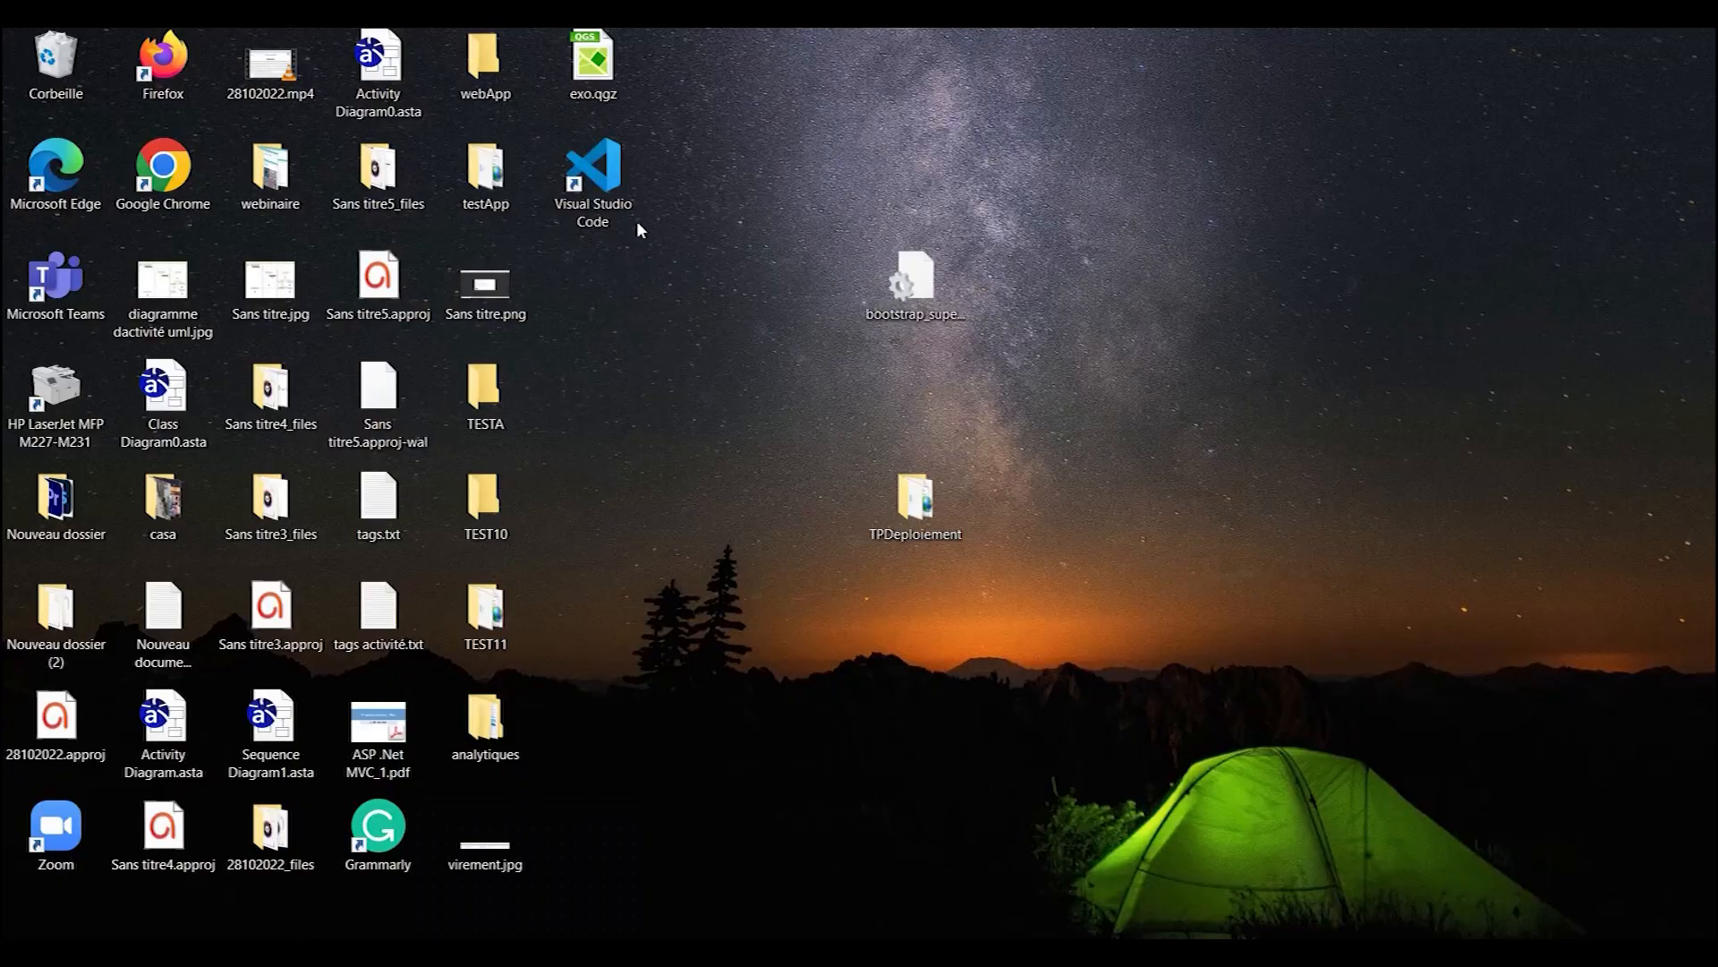
- Launch Visual Studio Code from the desktop
{"action": "left_click", "coordinate": [595, 179]}
{"action": "double_click", "coordinate": [614, 185]}
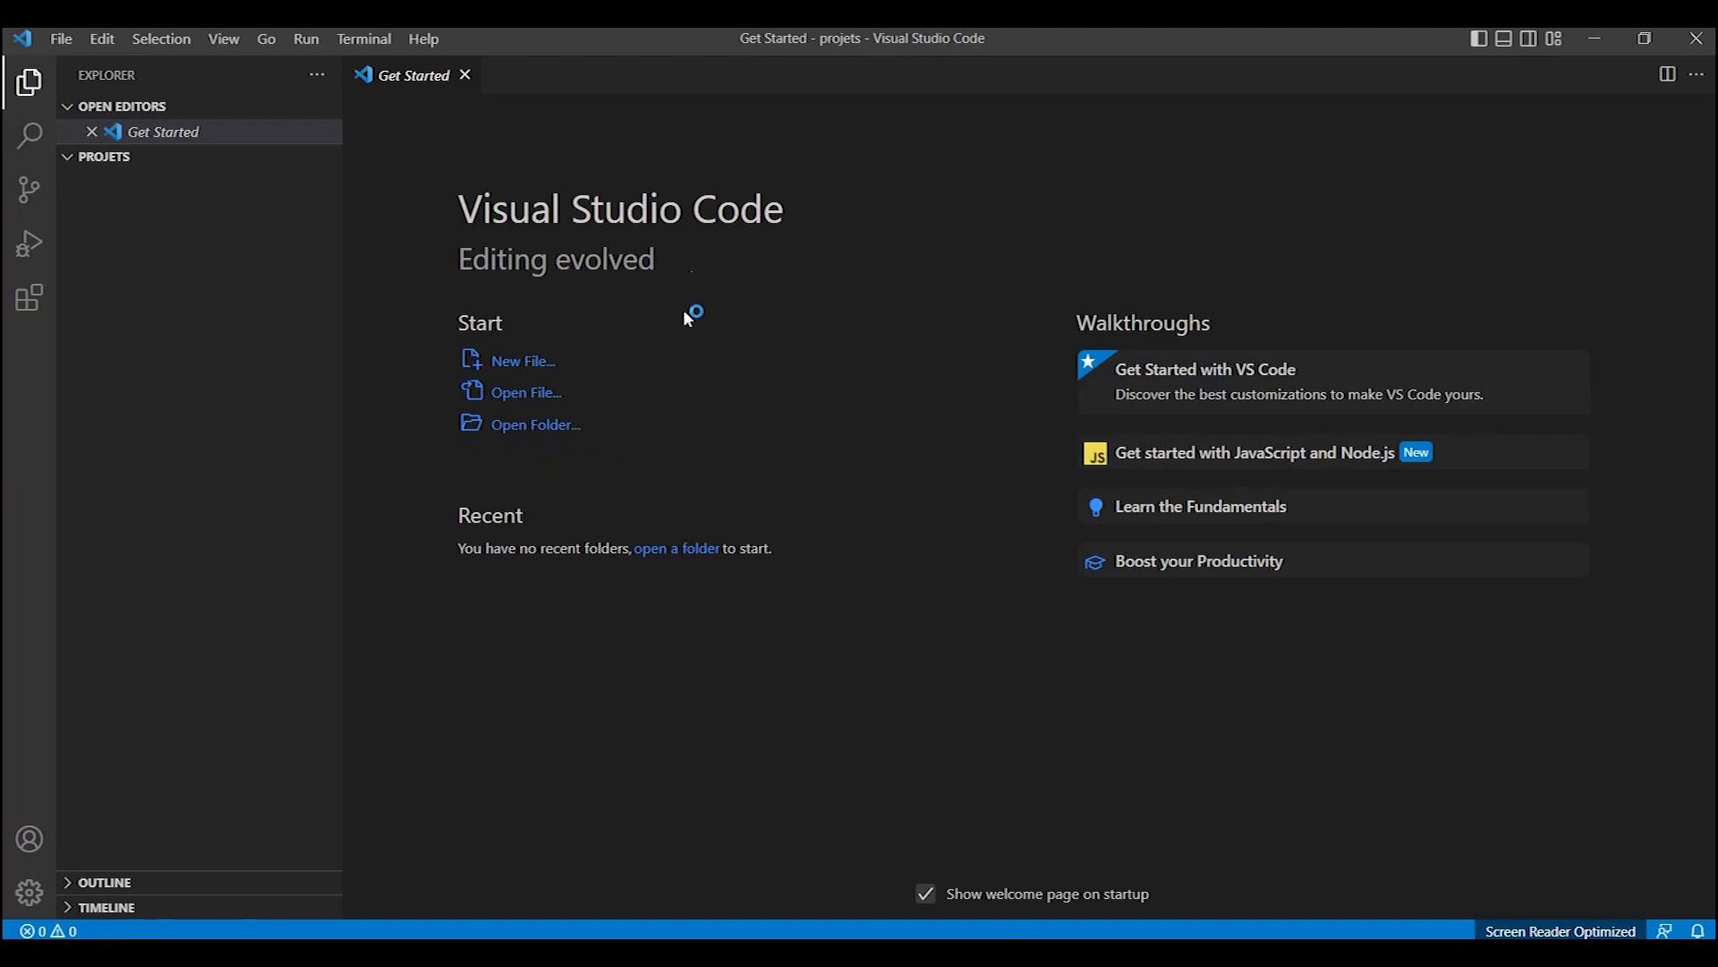
{"action": "left_click", "coordinate": [312, 79]}
{"action": "left_click", "coordinate": [182, 275]}
{"action": "left_click", "coordinate": [72, 161]}
{"action": "left_click", "coordinate": [109, 158]}
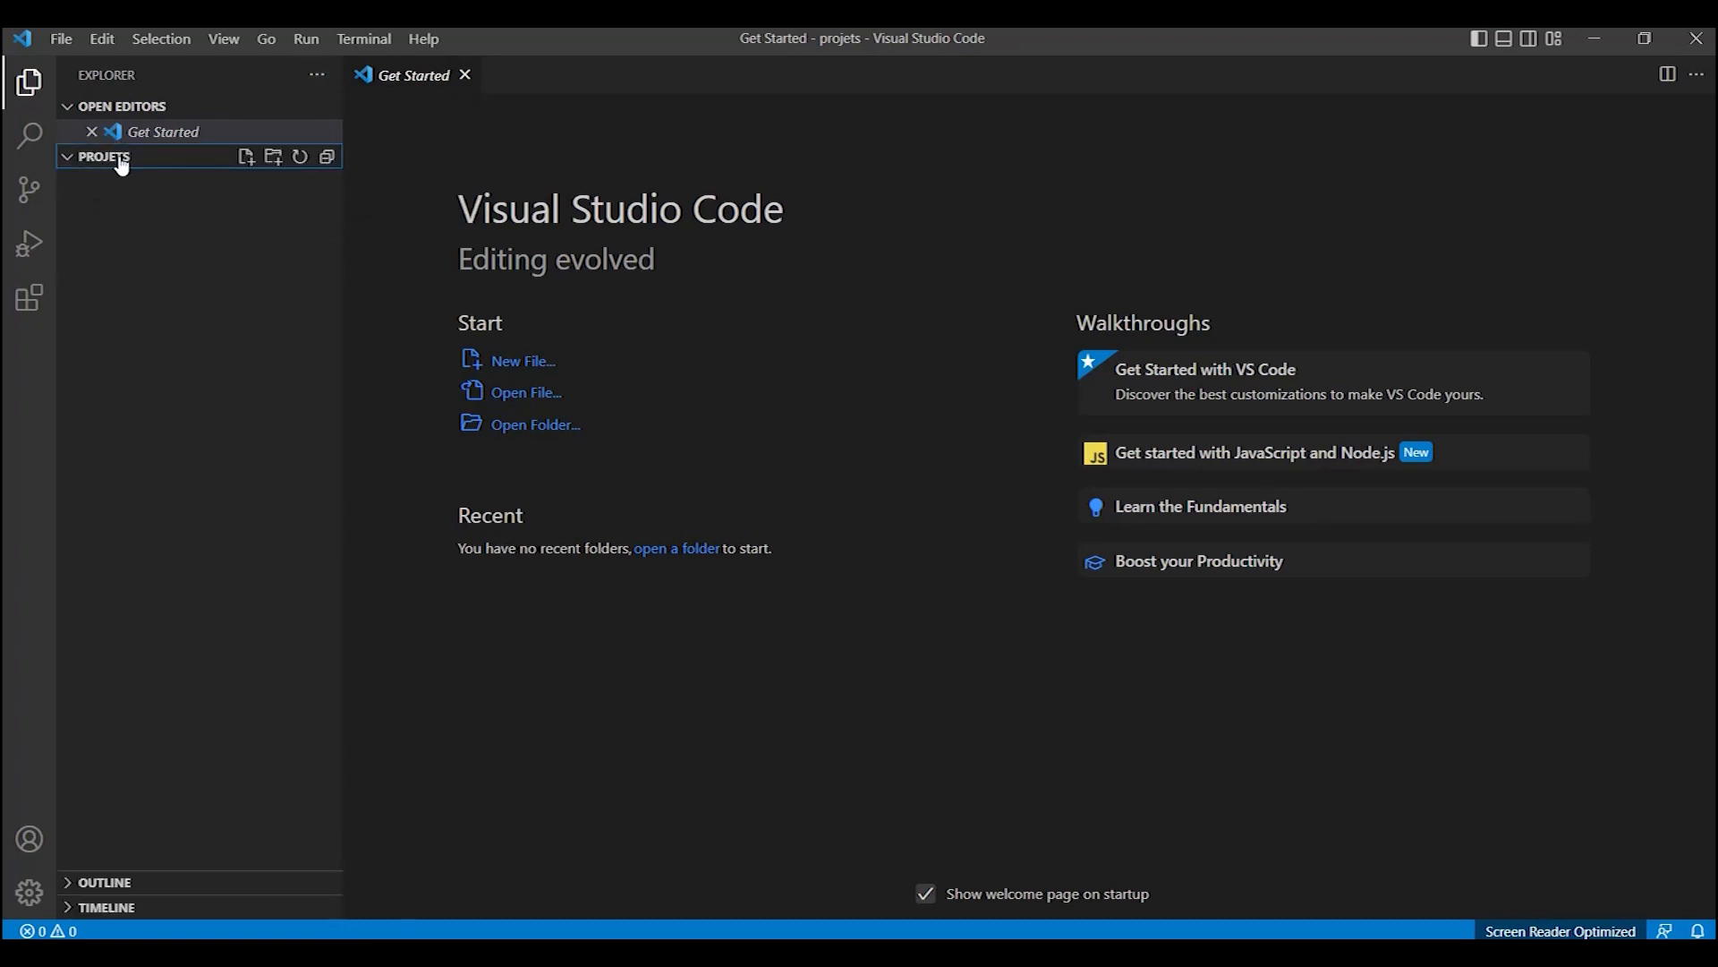
- Open a new terminal in the projets folder and run the command dotnet new
{"action": "left_click", "coordinate": [358, 37]}
{"action": "left_click", "coordinate": [395, 81]}
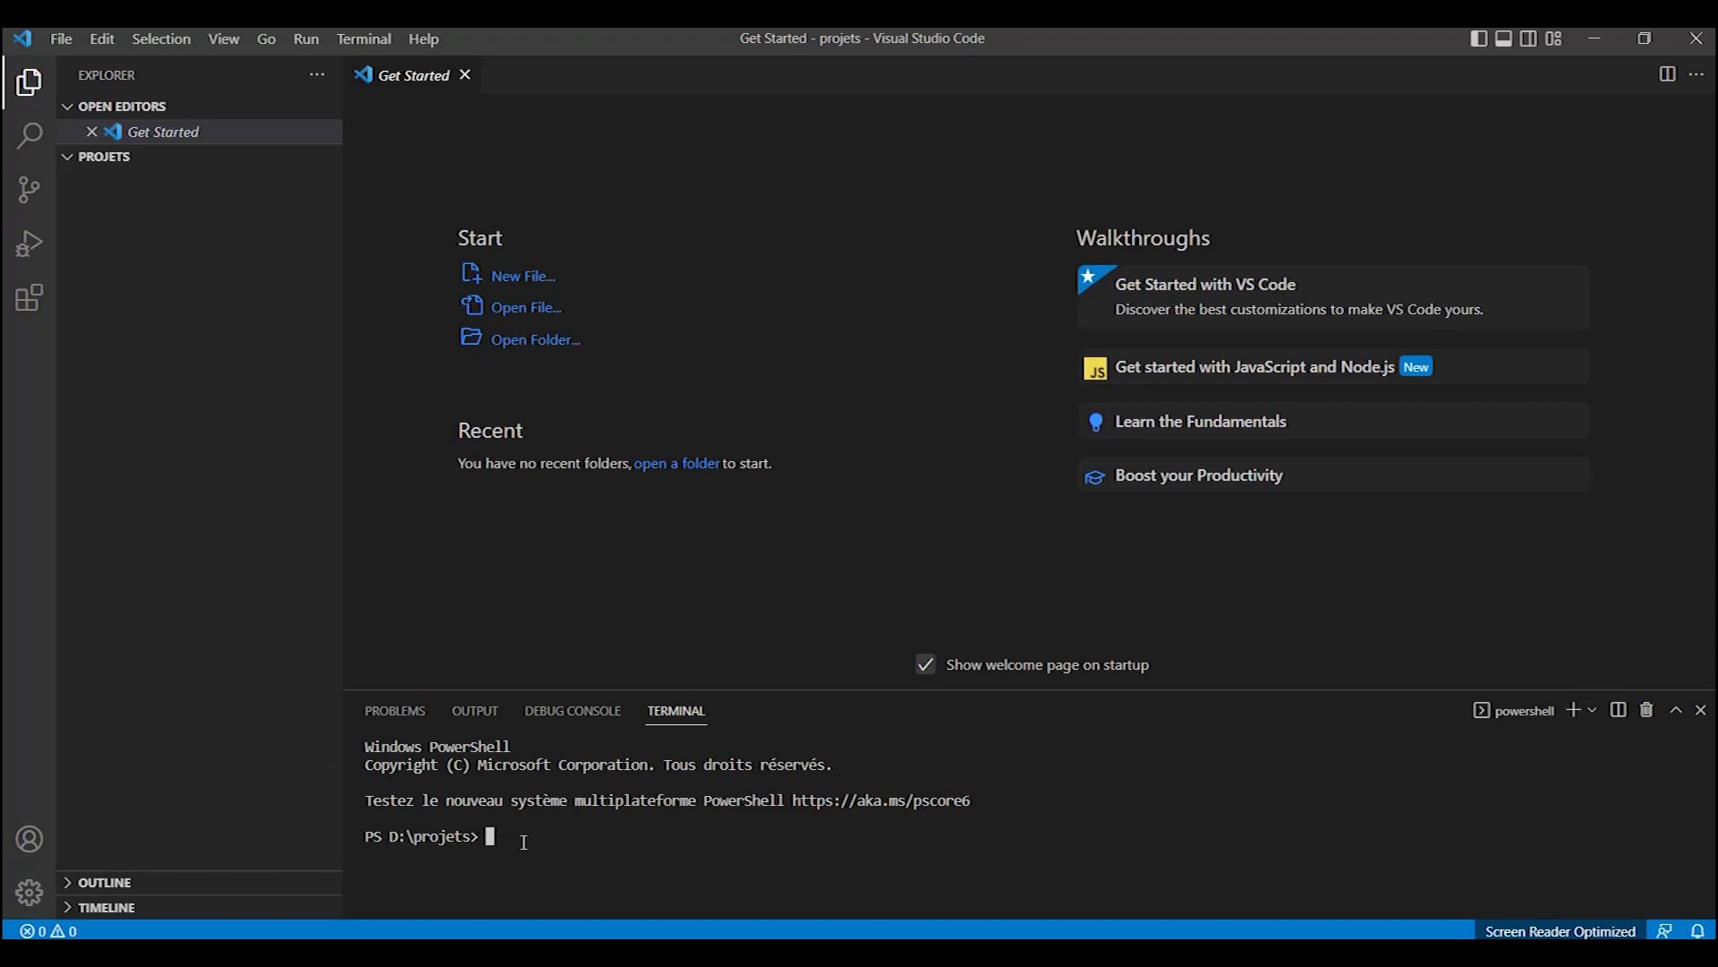
{"action": "type", "text": "dotnet new"}
{"action": "key", "text": "Return"}
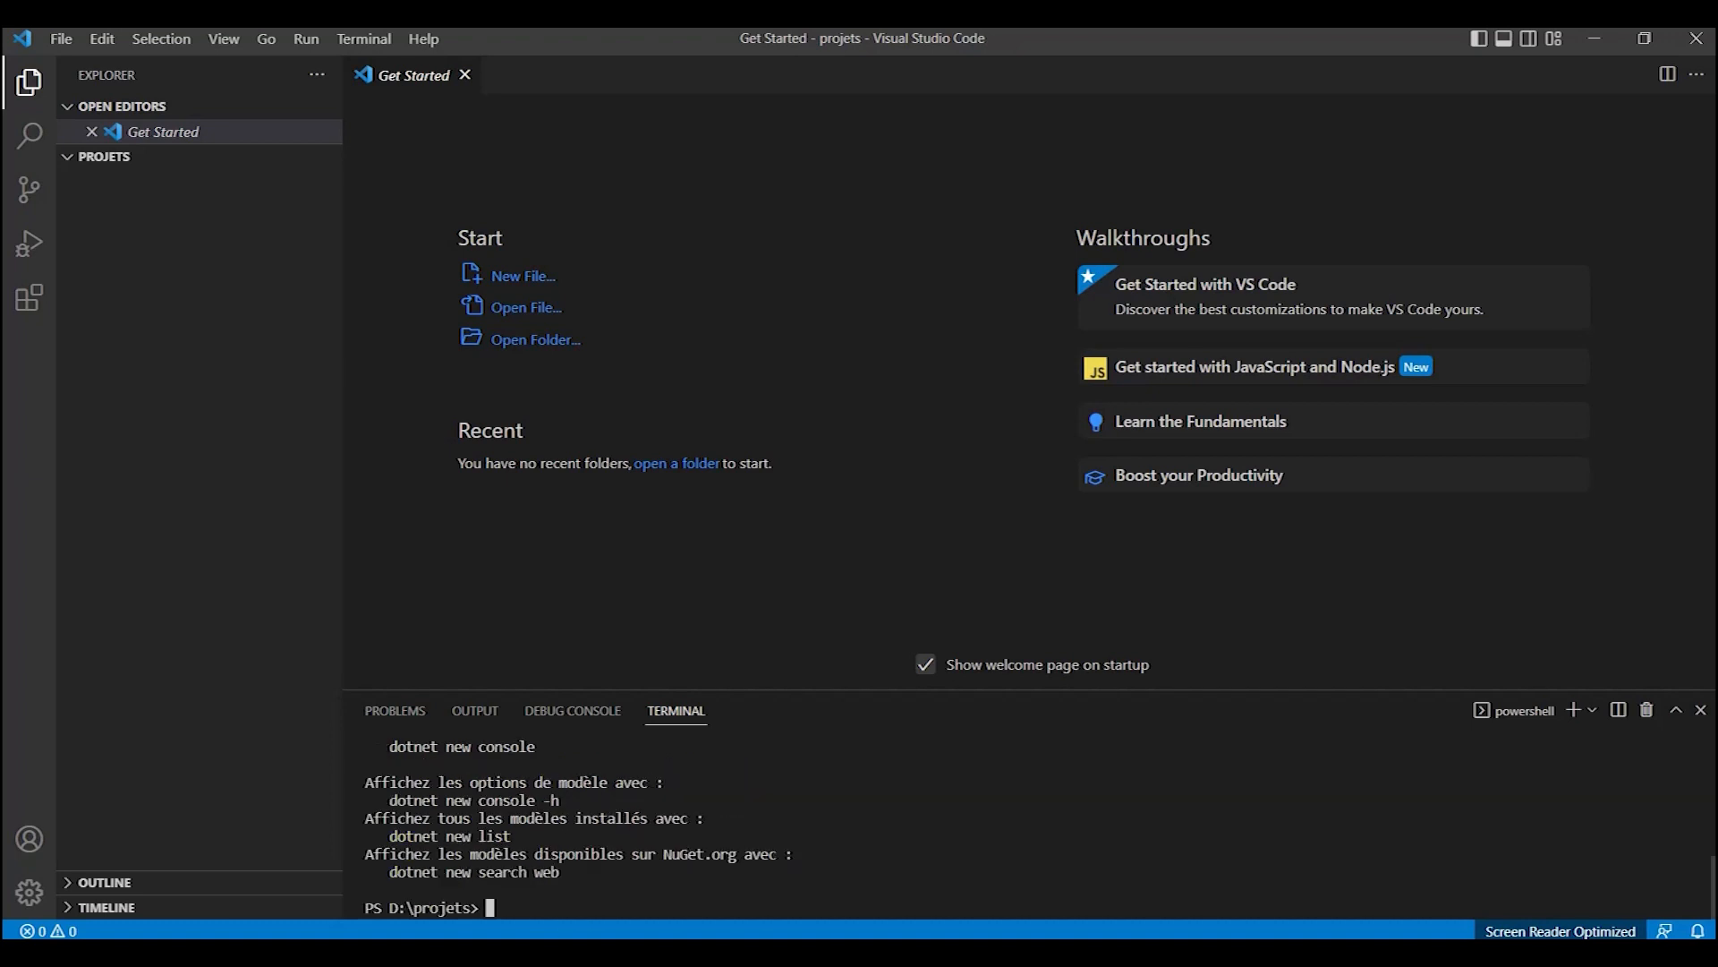
- Check the available templates in the terminal output and create a console application with the command dotnet new console
{"action": "scroll", "coordinate": [767, 834], "scroll_direction": "up", "scroll_amount": 3}
{"action": "scroll", "coordinate": [767, 834], "scroll_direction": "up", "scroll_amount": 3}
{"action": "scroll", "coordinate": [767, 834], "scroll_direction": "down", "scroll_amount": 3}
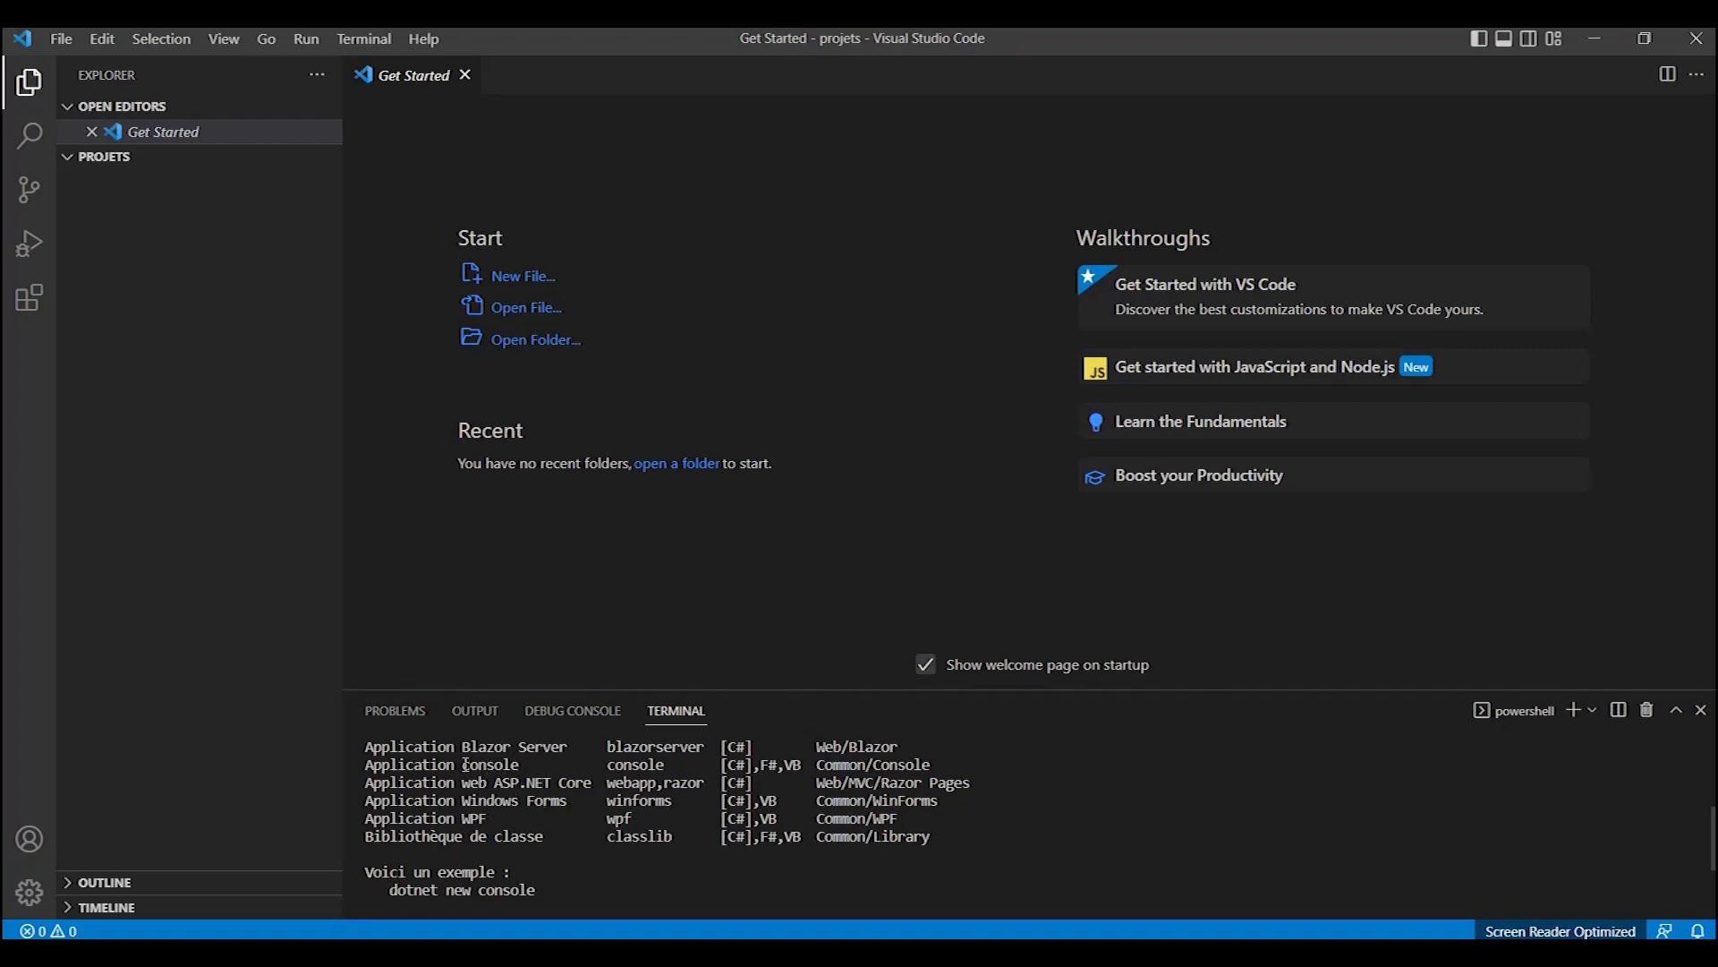
{"action": "left_click_drag", "start_coordinate": [465, 765], "coordinate": [536, 764]}
{"action": "scroll", "coordinate": [537, 770], "scroll_direction": "down", "scroll_amount": 3}
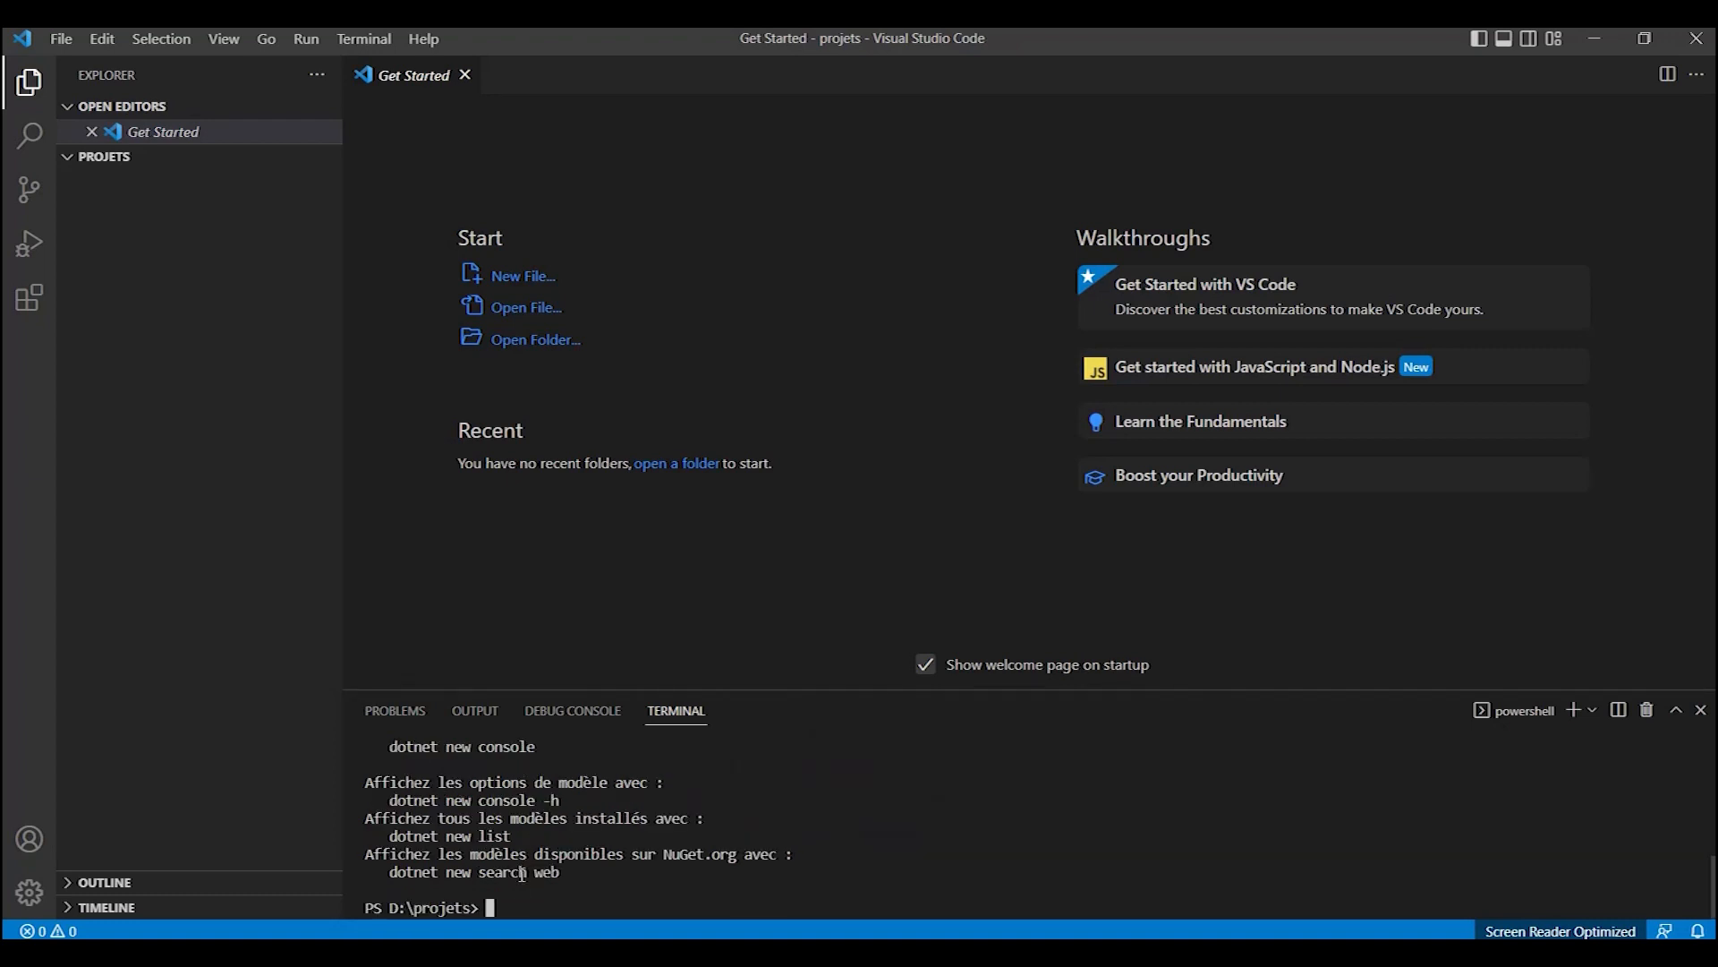
{"action": "type", "text": "dotnet new console"}
{"action": "key", "text": "Return"}
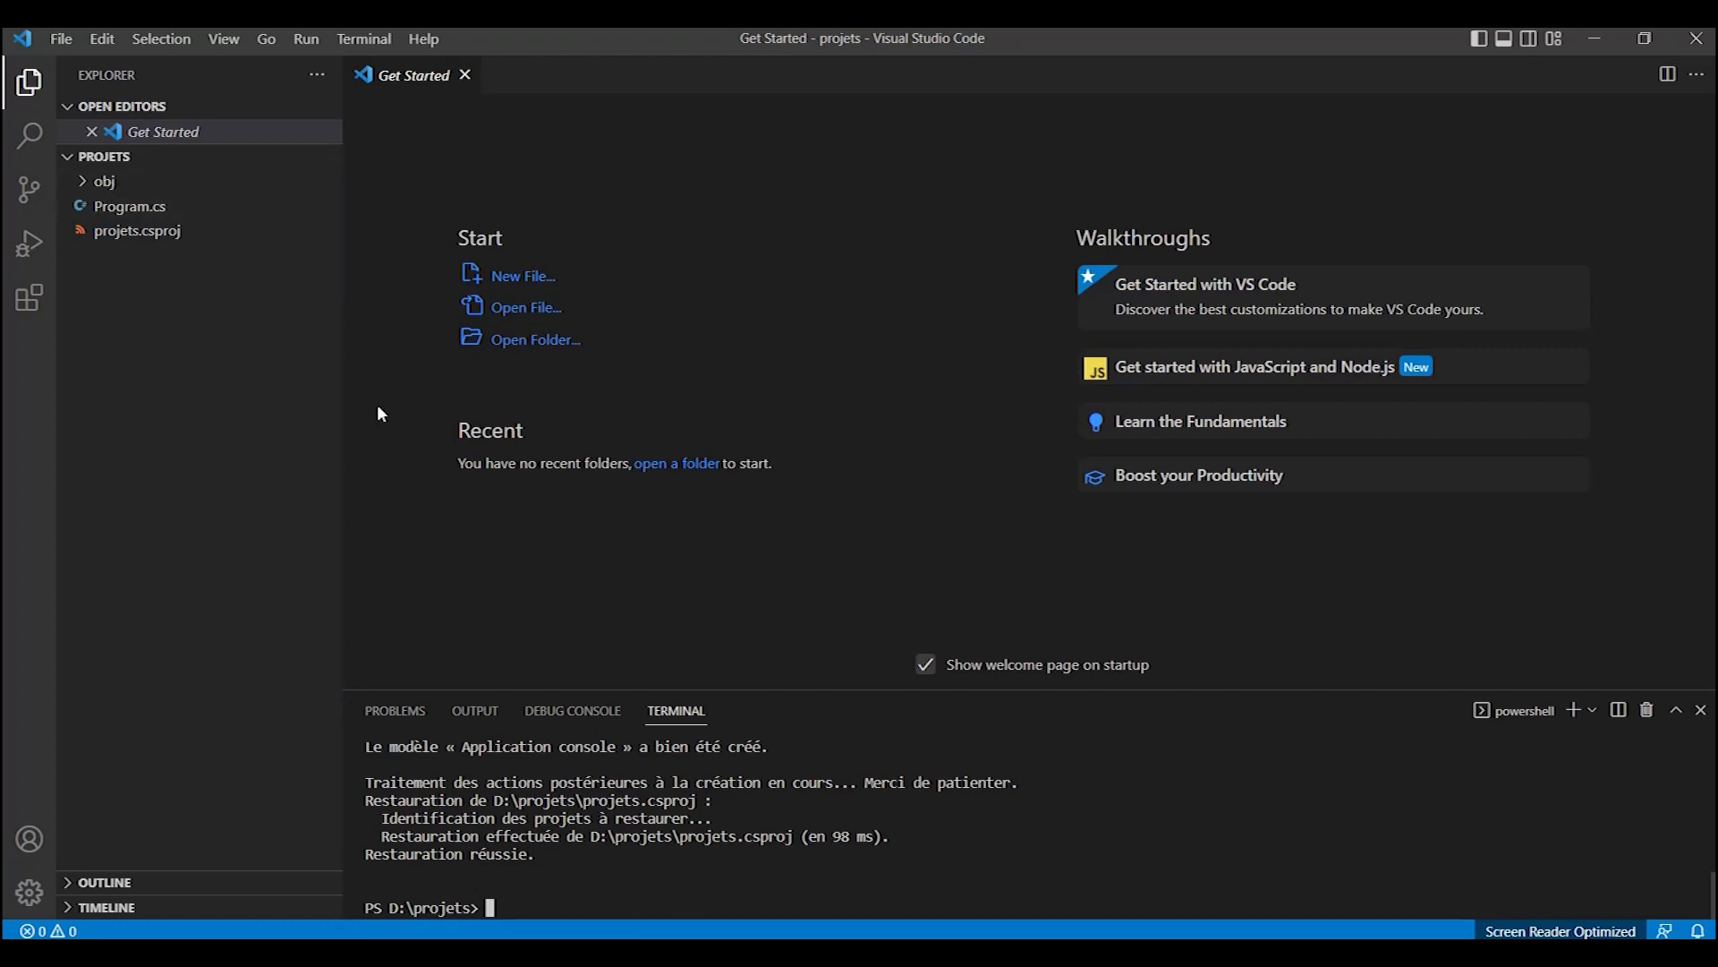
- Open Program.cs and dismiss the notifications about missing build assets and screen reader use
{"action": "left_click", "coordinate": [148, 206]}
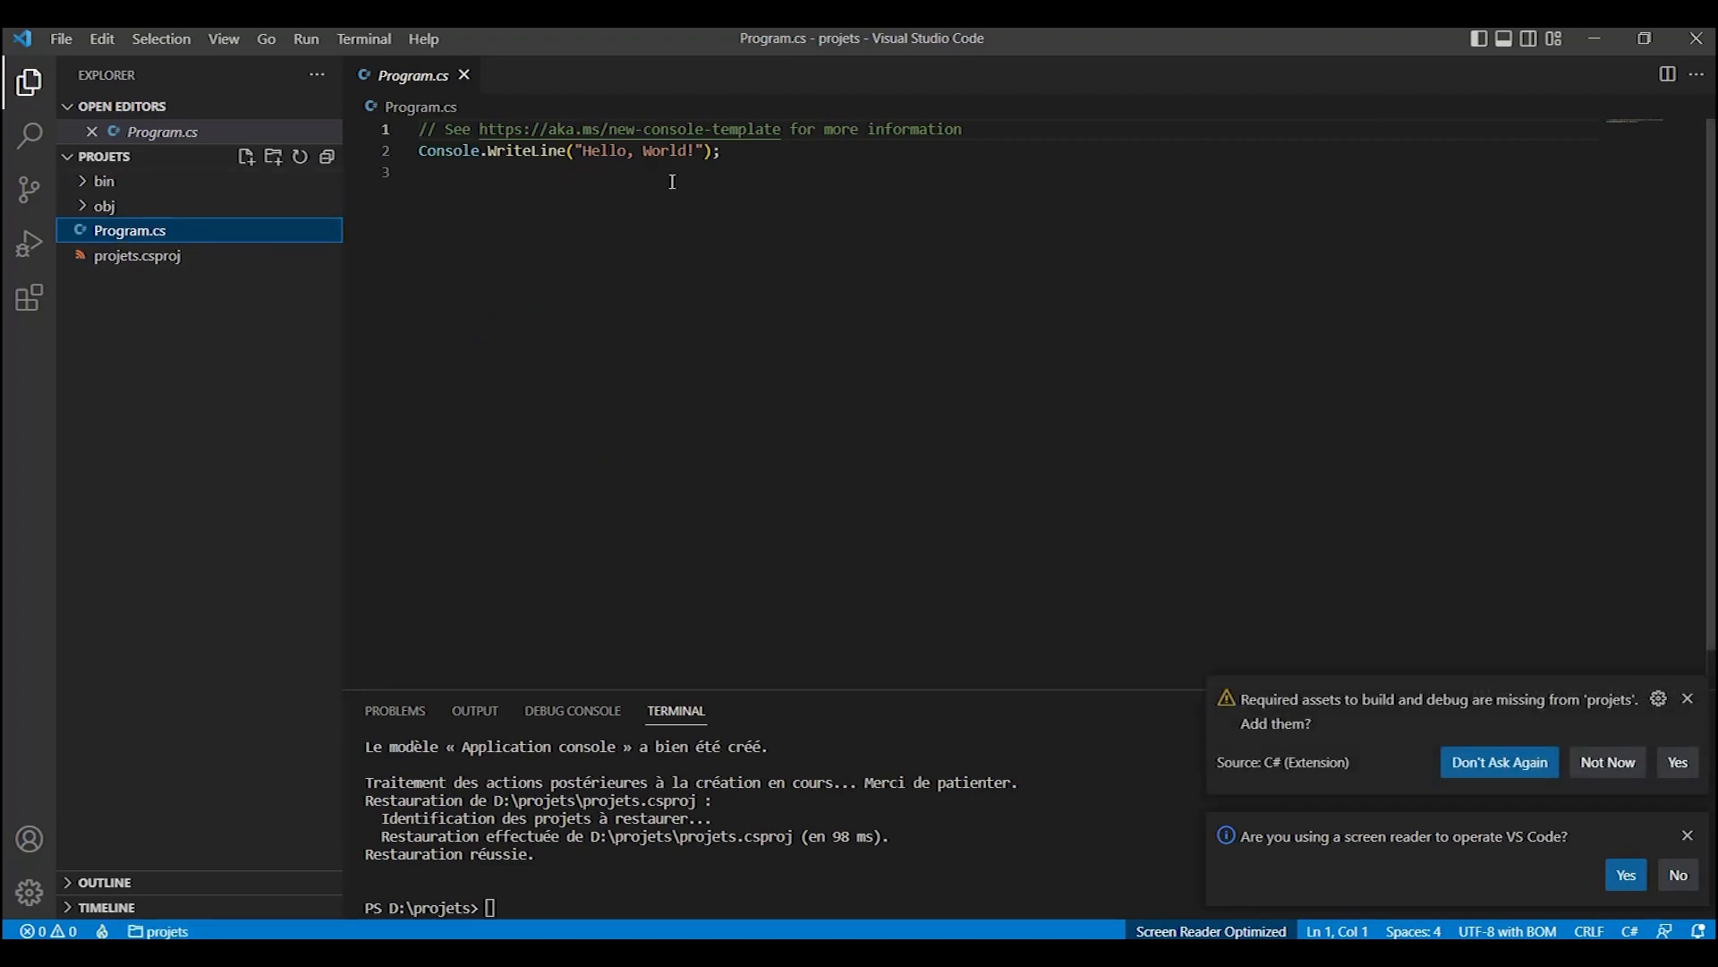
{"action": "left_click", "coordinate": [1688, 699]}
{"action": "left_click", "coordinate": [1688, 835]}
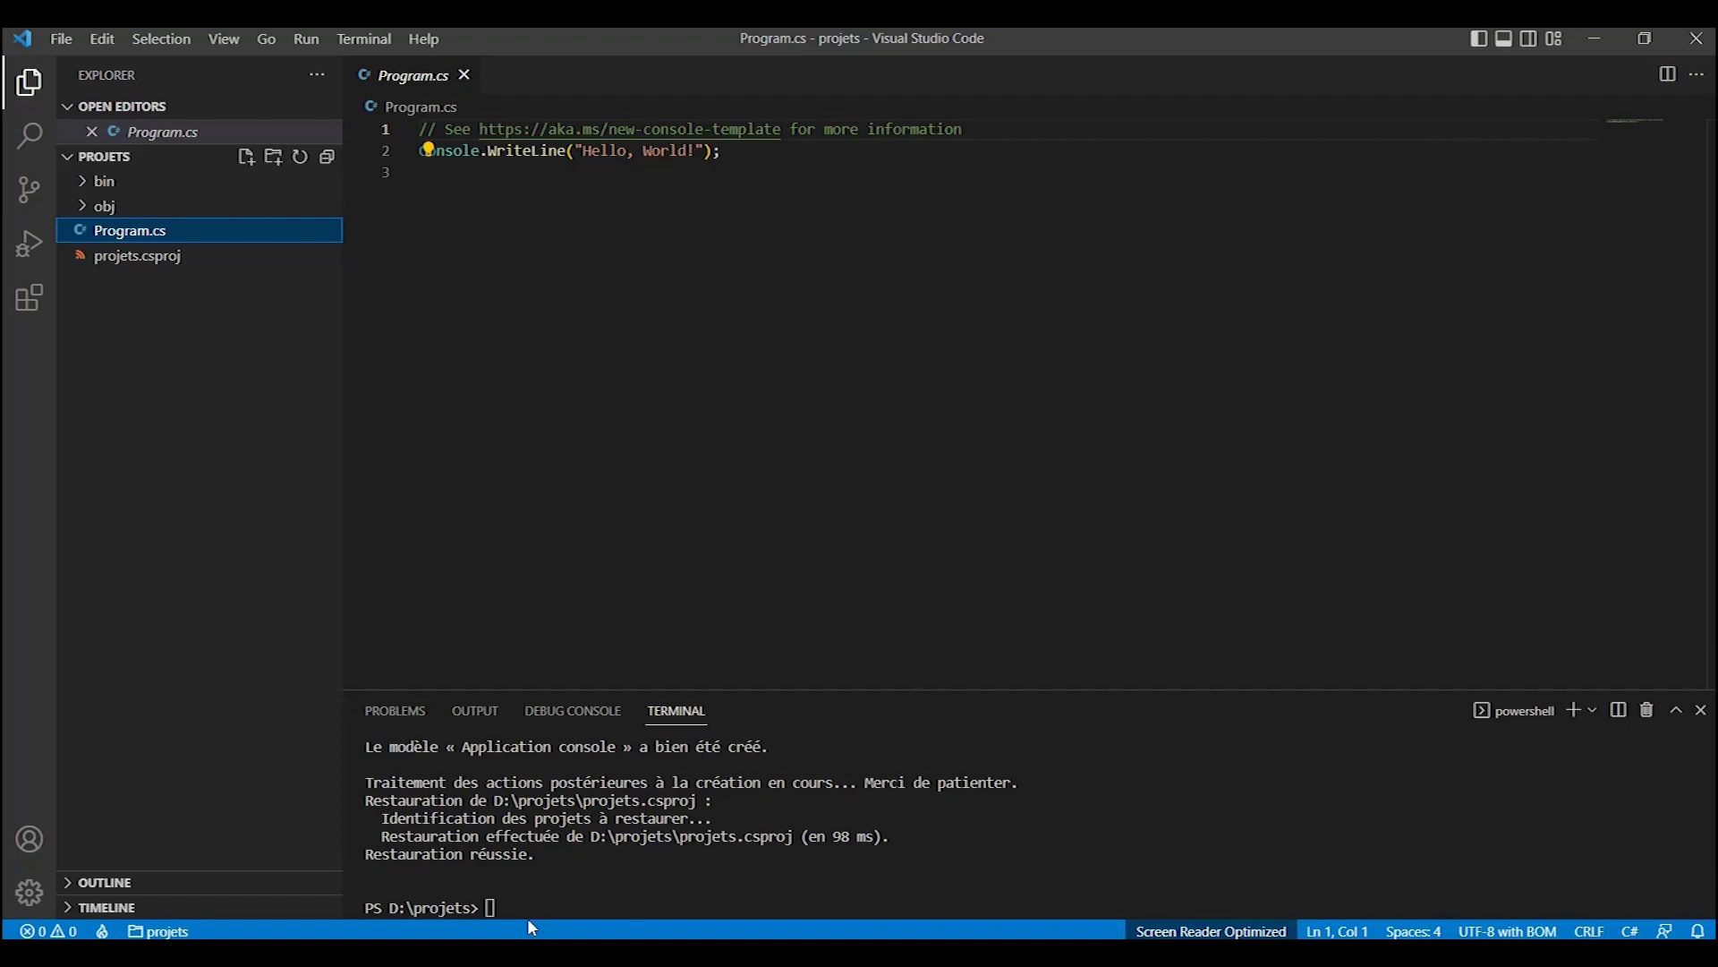
- Run the console project from the terminal with the command dotnet run
{"action": "left_click", "coordinate": [552, 897]}
{"action": "type", "text": "dotnet run"}
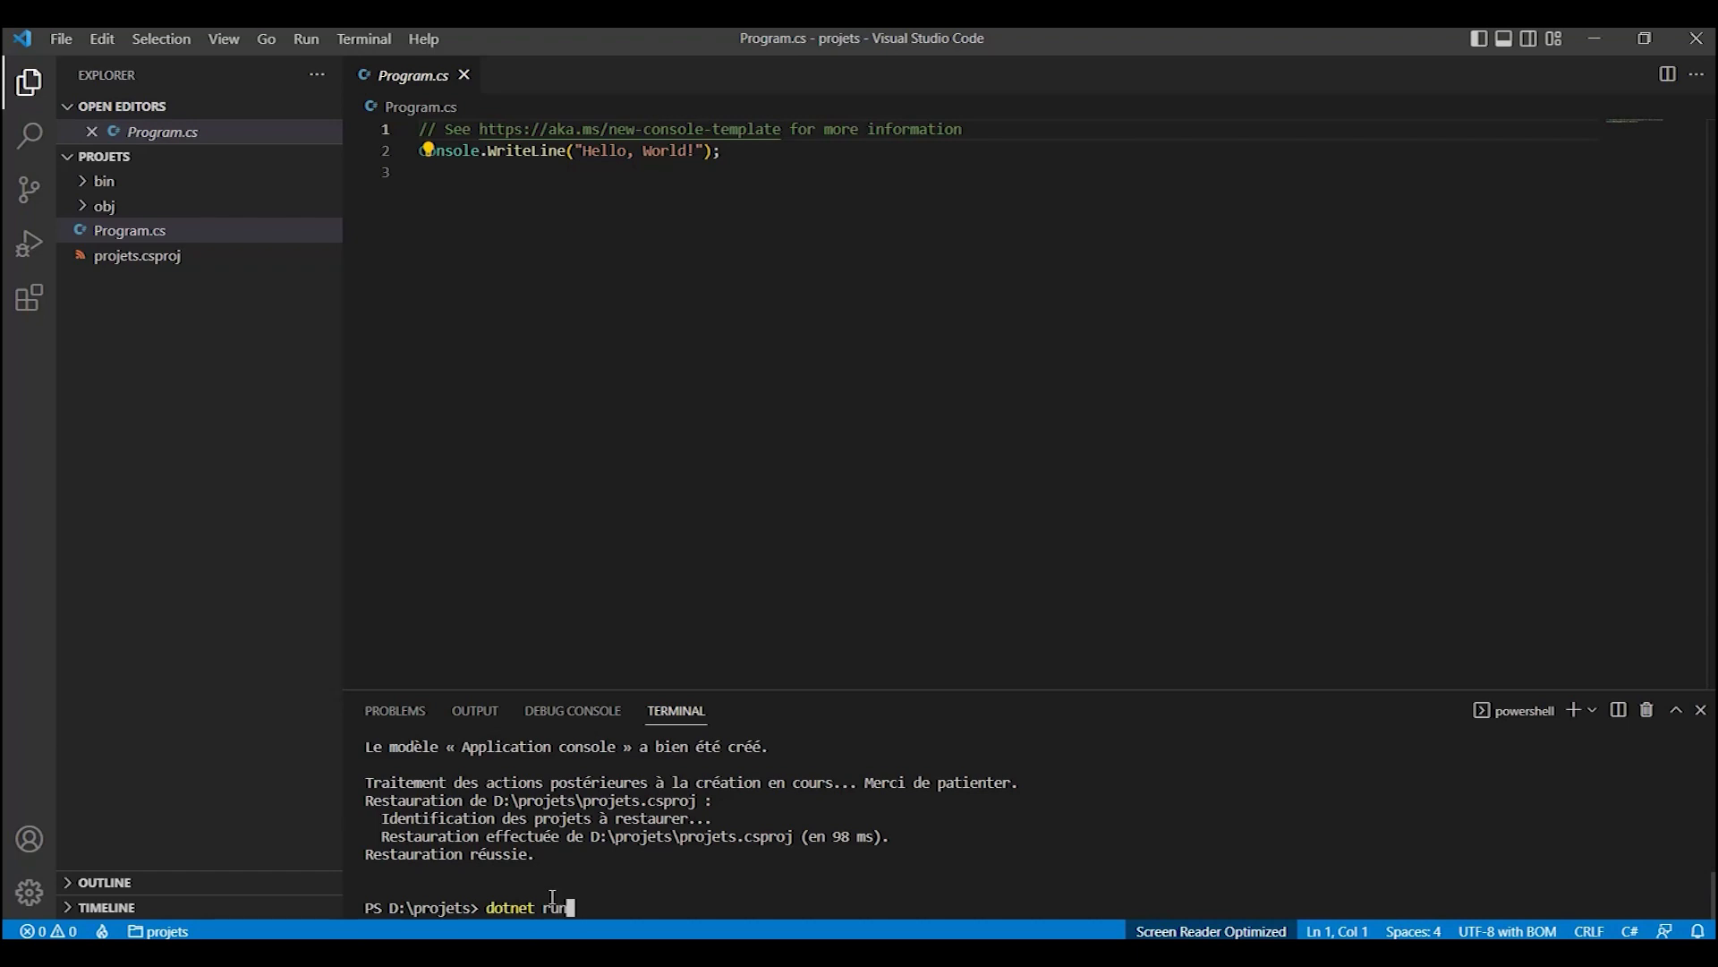
{"action": "key", "text": "Return"}
{"action": "left_click", "coordinate": [1139, 599]}
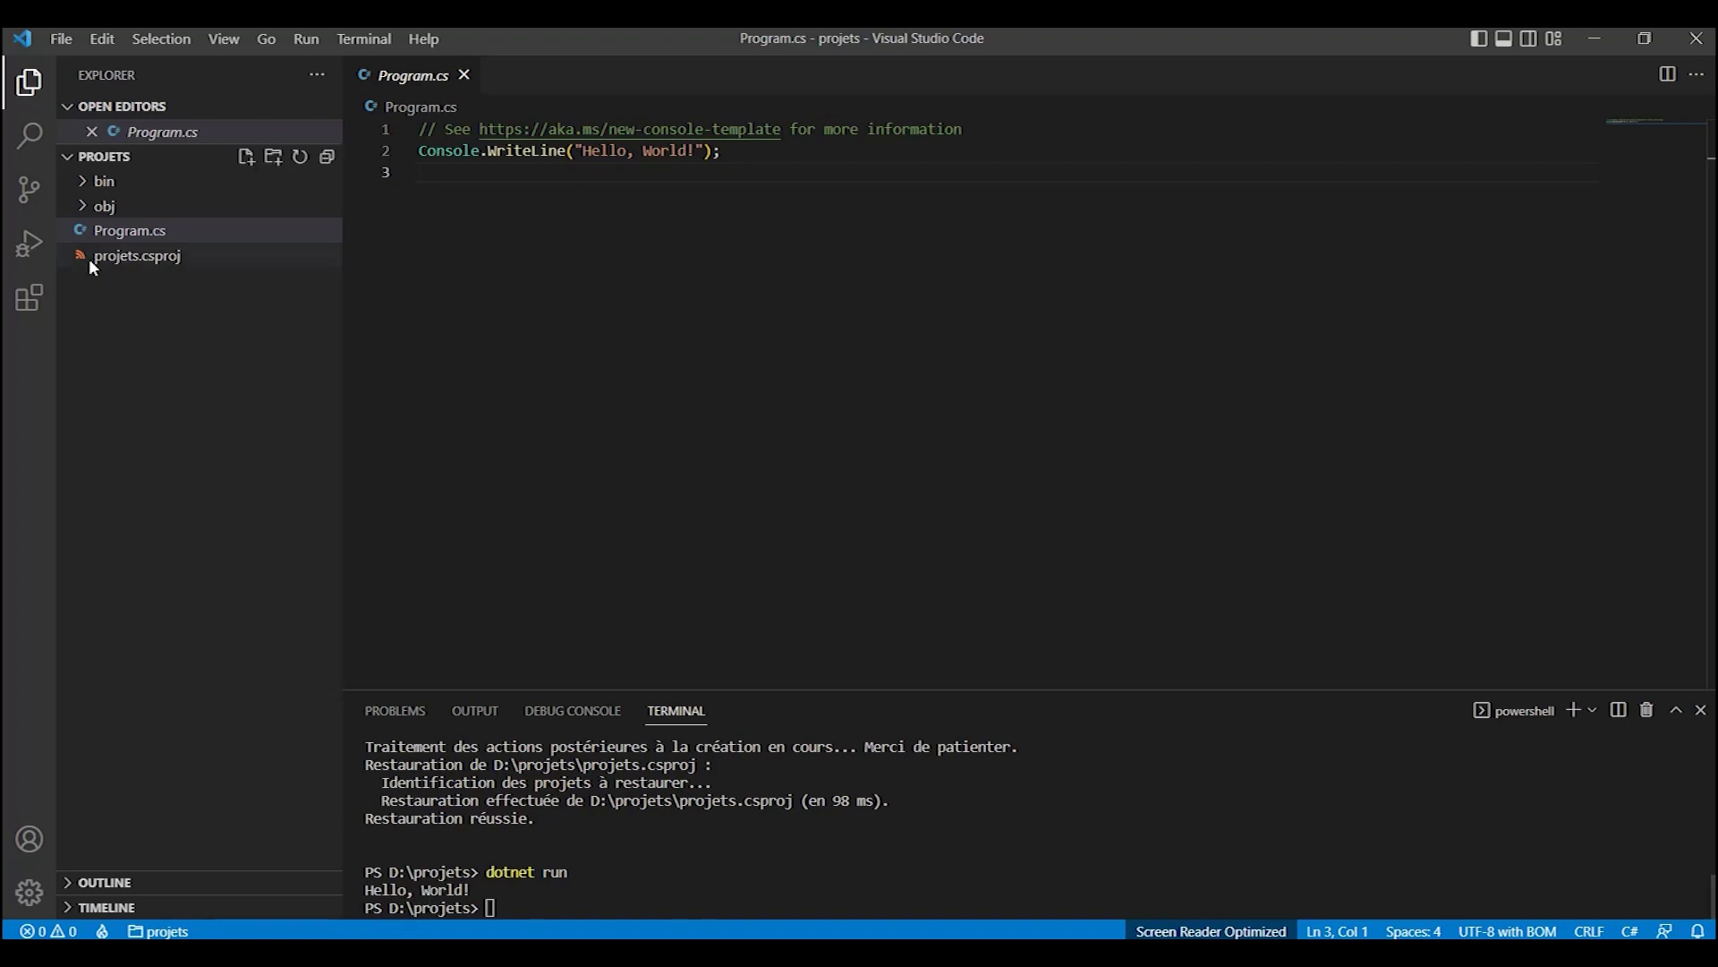
- Expand the project's bin folder and reveal it in File Explorer
{"action": "left_click", "coordinate": [87, 184]}
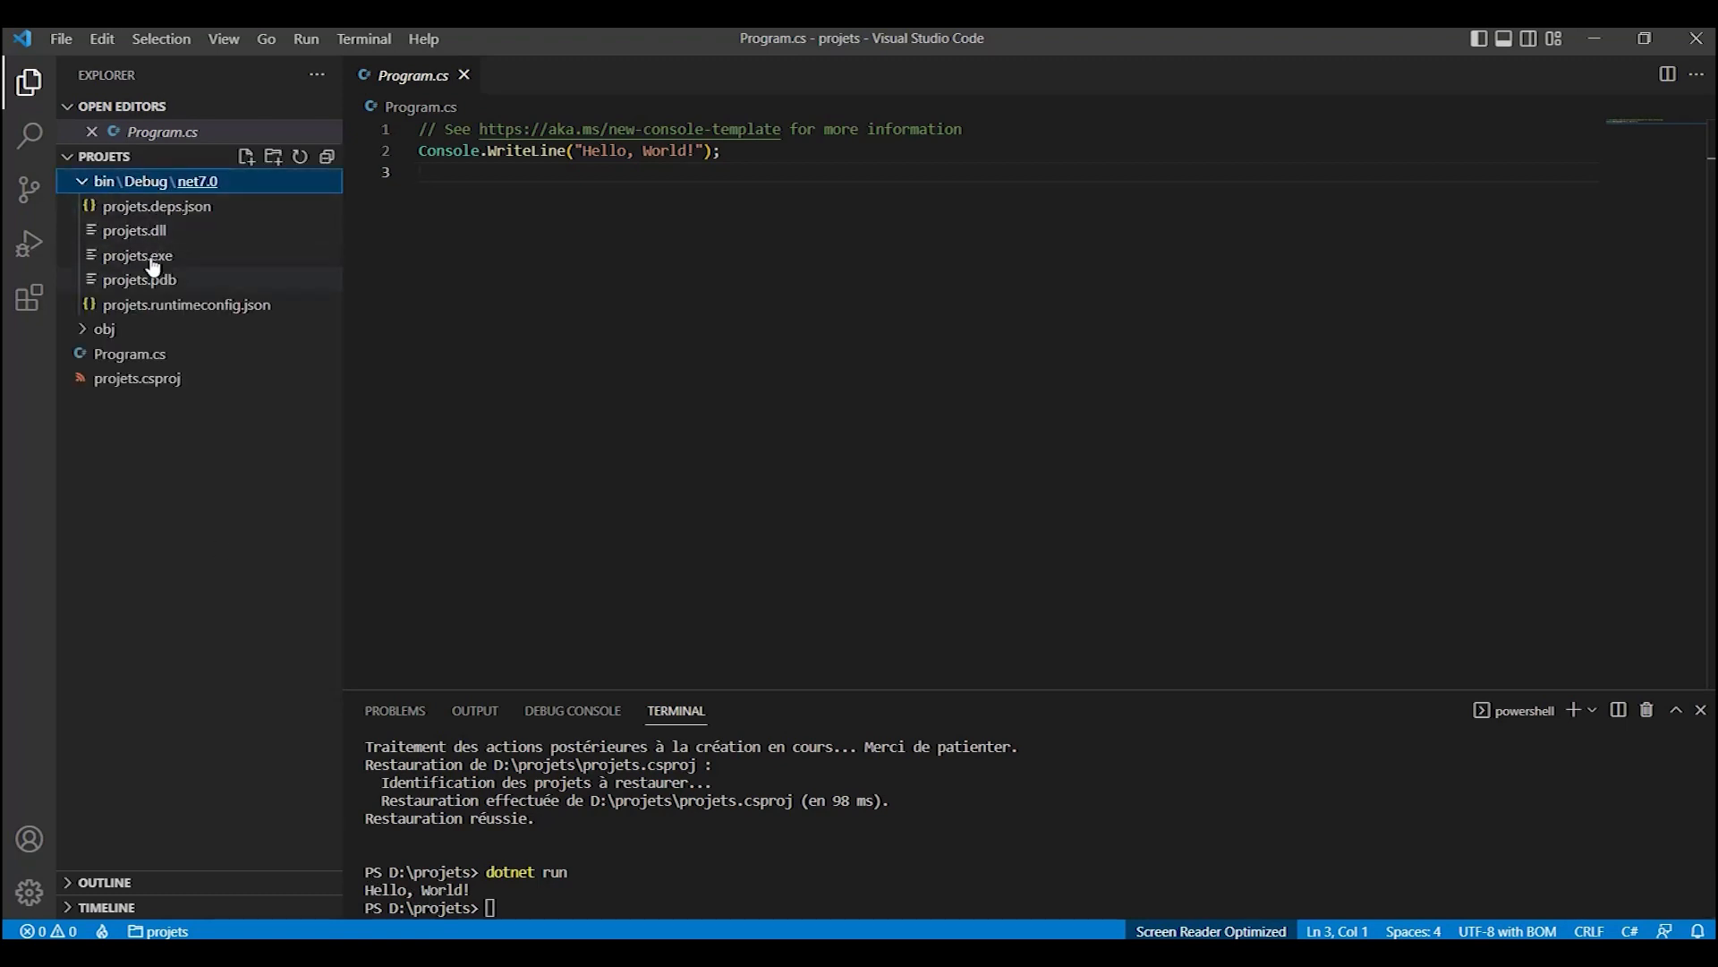
{"action": "right_click", "coordinate": [110, 185]}
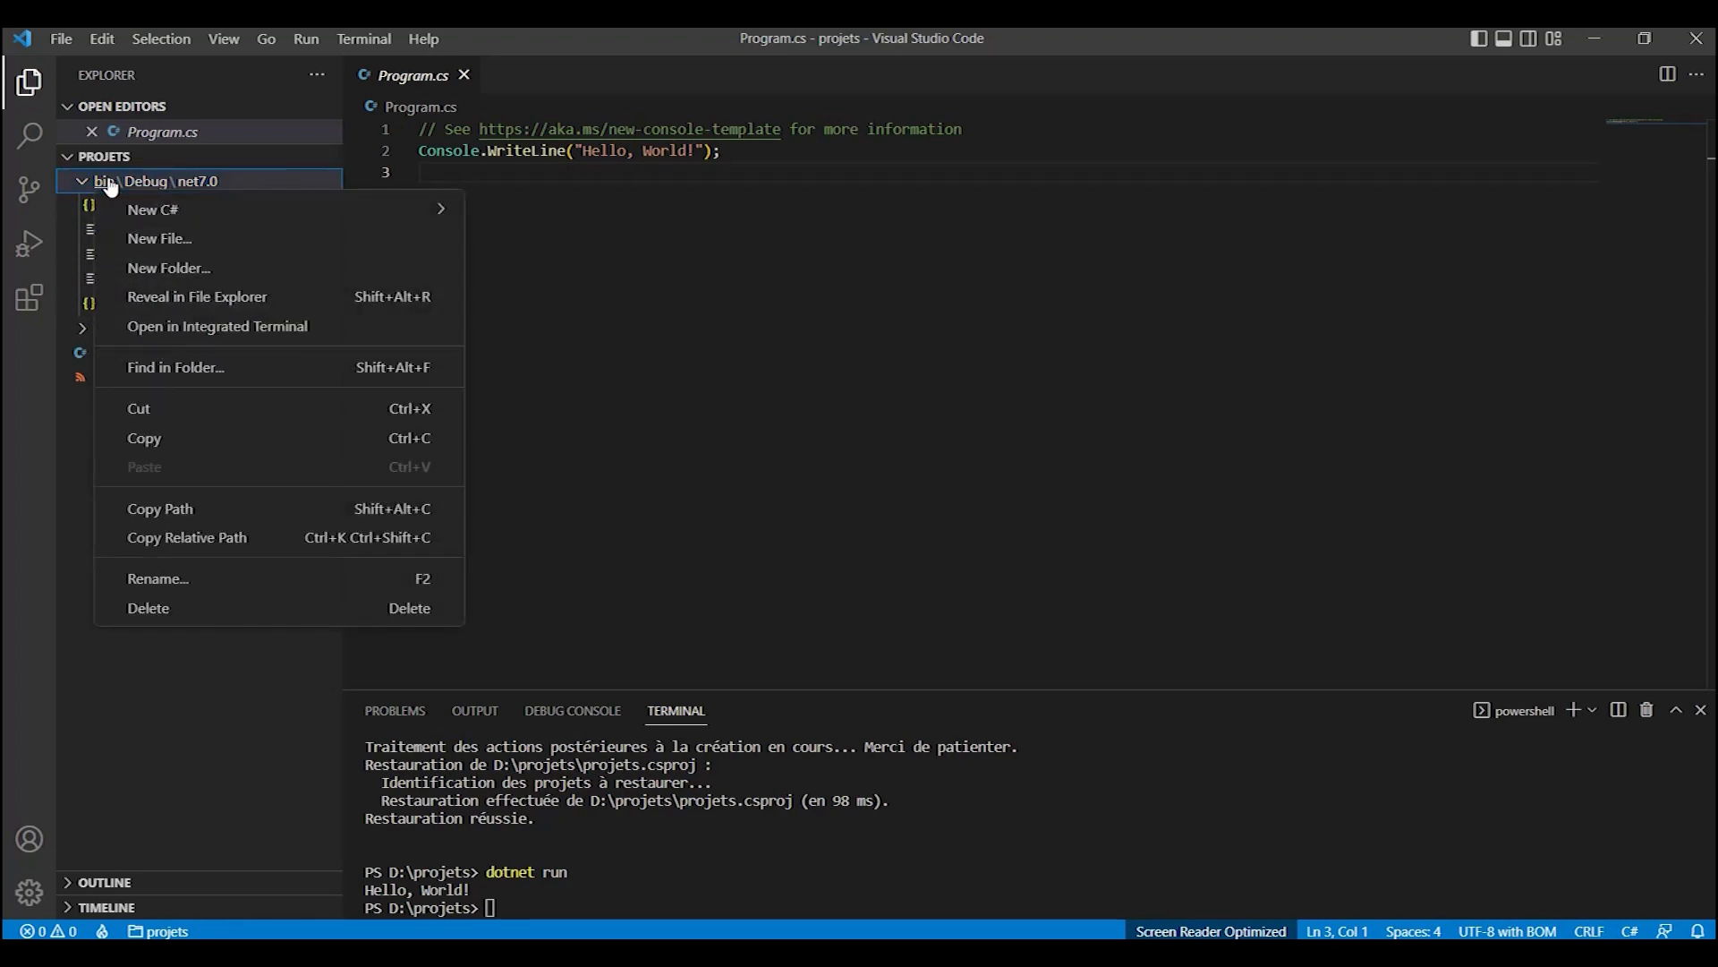
{"action": "left_click", "coordinate": [174, 302]}
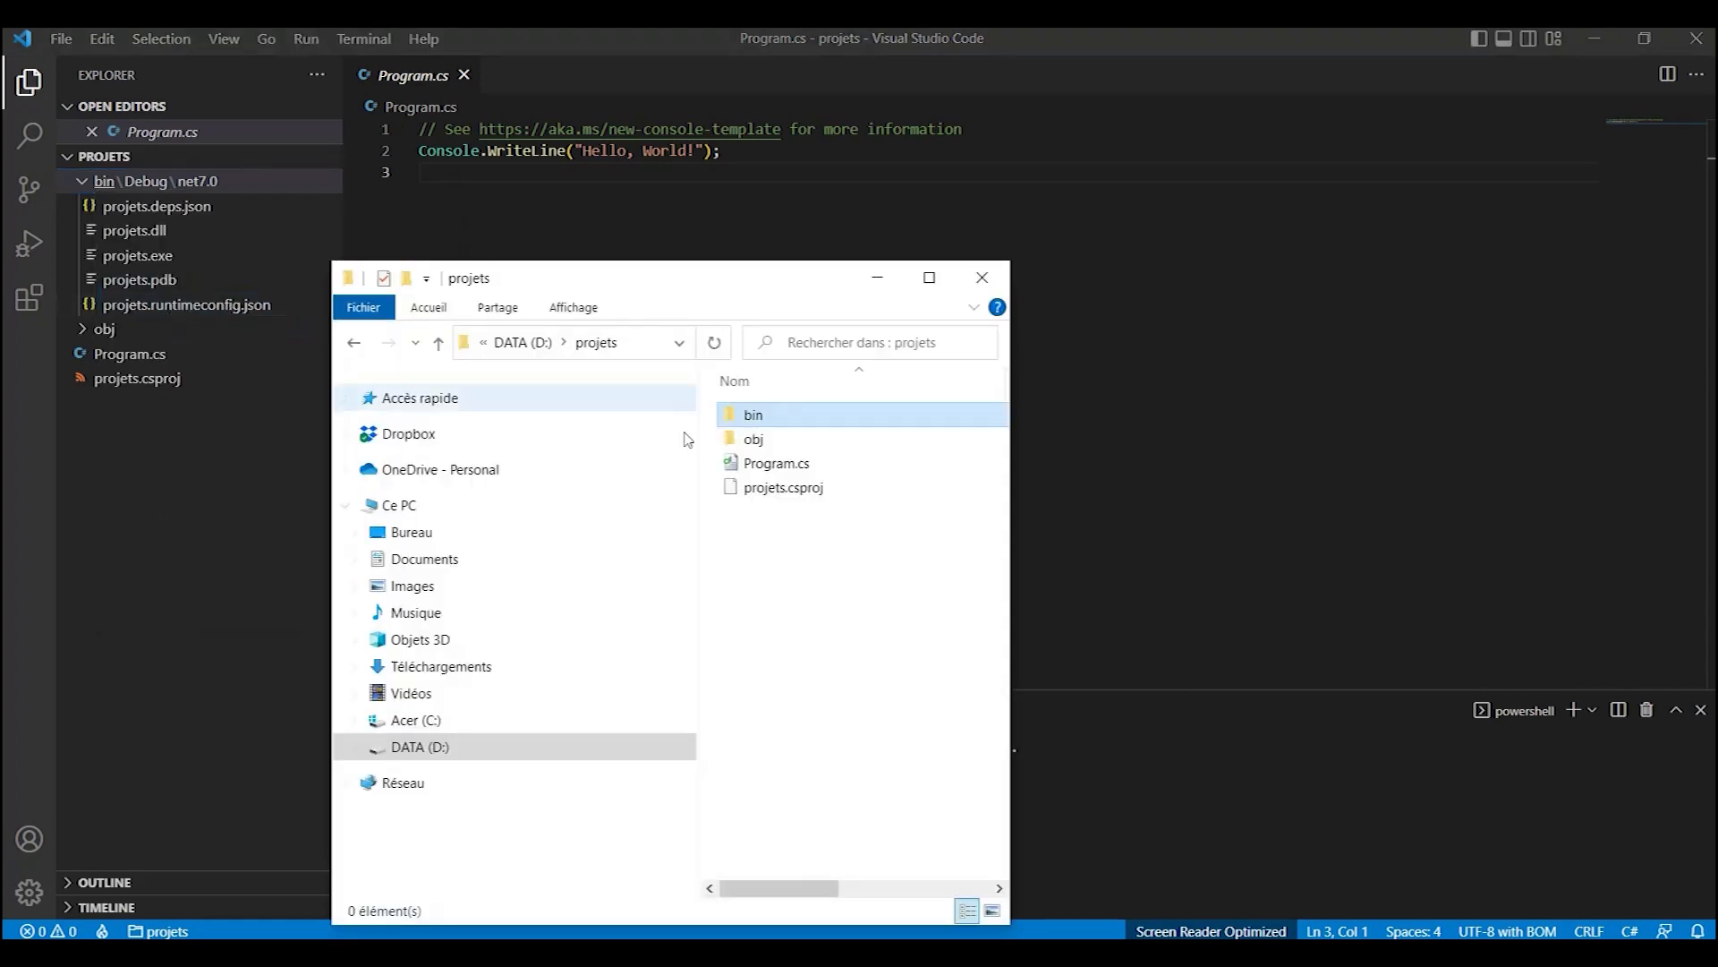
- Browse to the bin\Debug\net7.0 folder in File Explorer, narrowing the navigation pane and moving the window clear of the terminal
{"action": "double_click", "coordinate": [747, 416]}
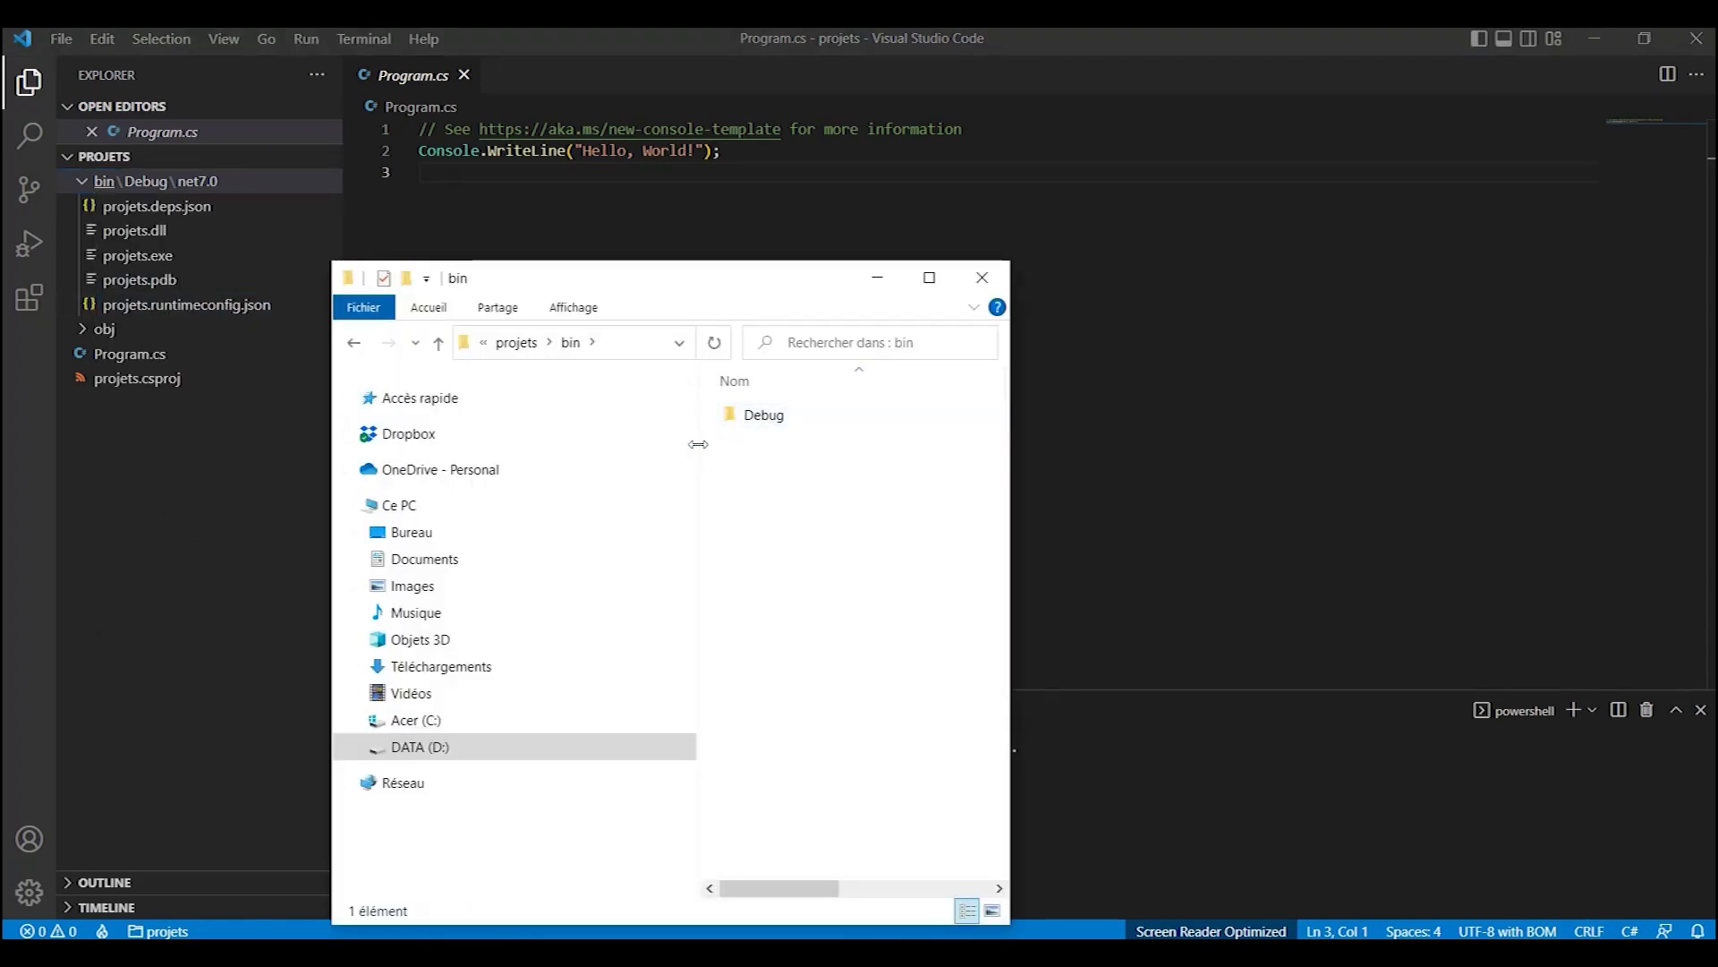
{"action": "left_click_drag", "start_coordinate": [701, 452], "coordinate": [529, 452]}
{"action": "double_click", "coordinate": [592, 416]}
{"action": "double_click", "coordinate": [633, 415]}
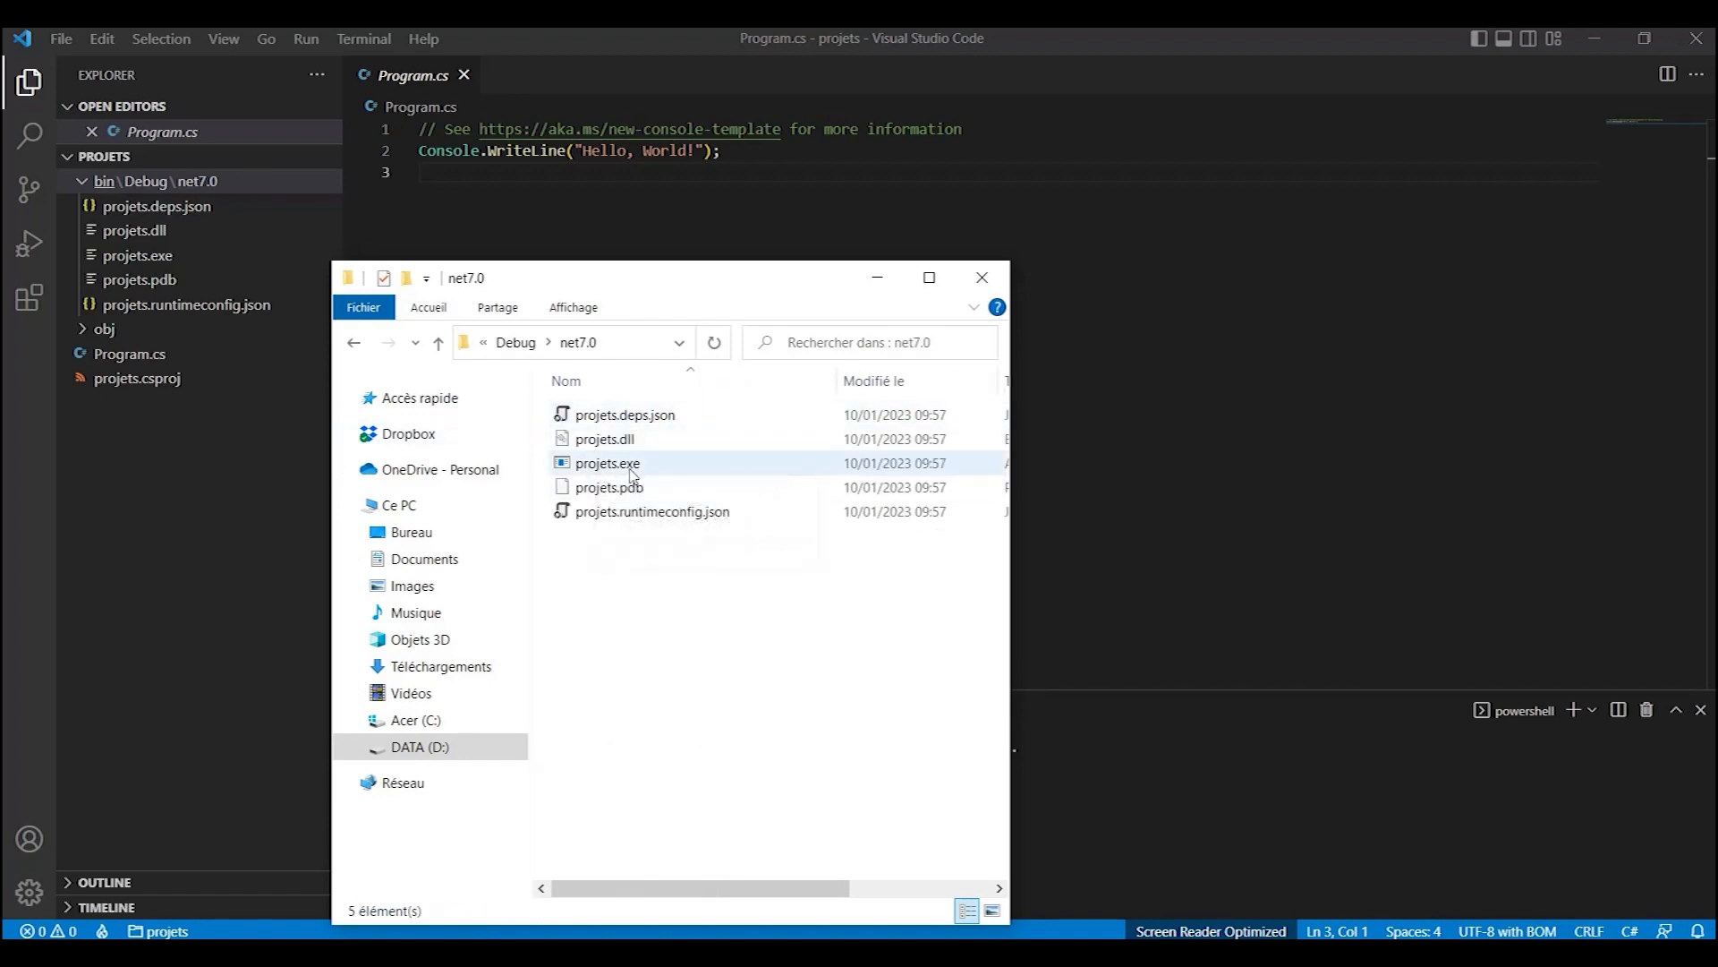
{"action": "left_click_drag", "start_coordinate": [709, 285], "coordinate": [1128, 256]}
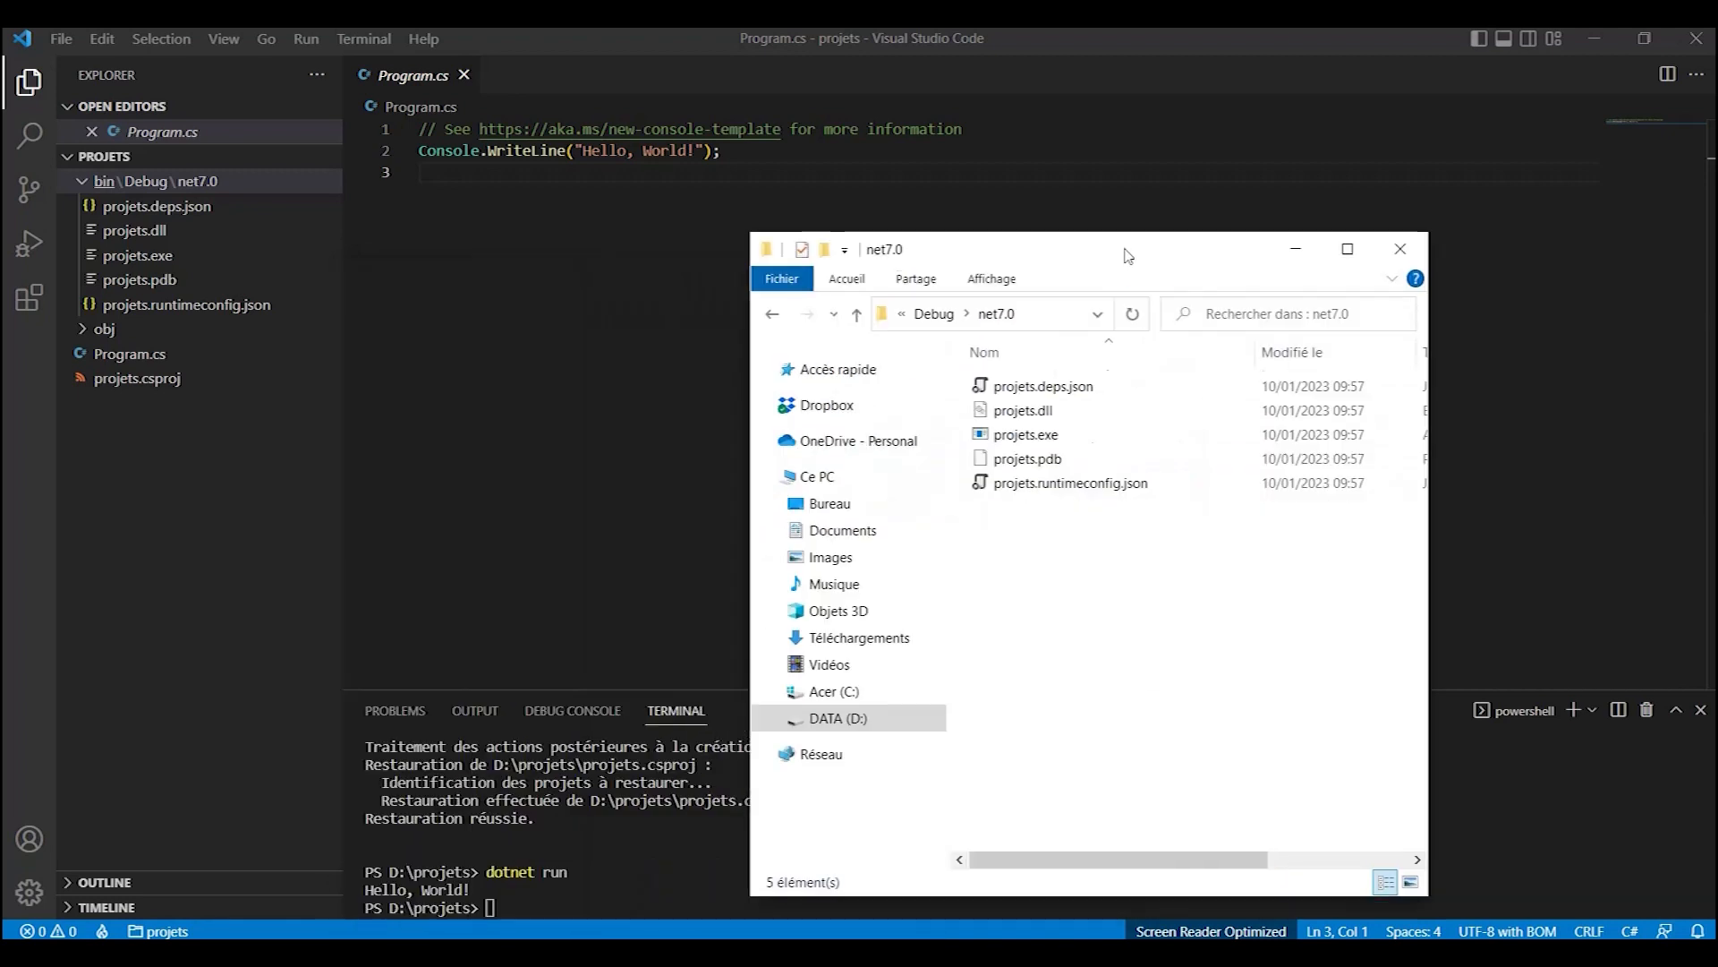